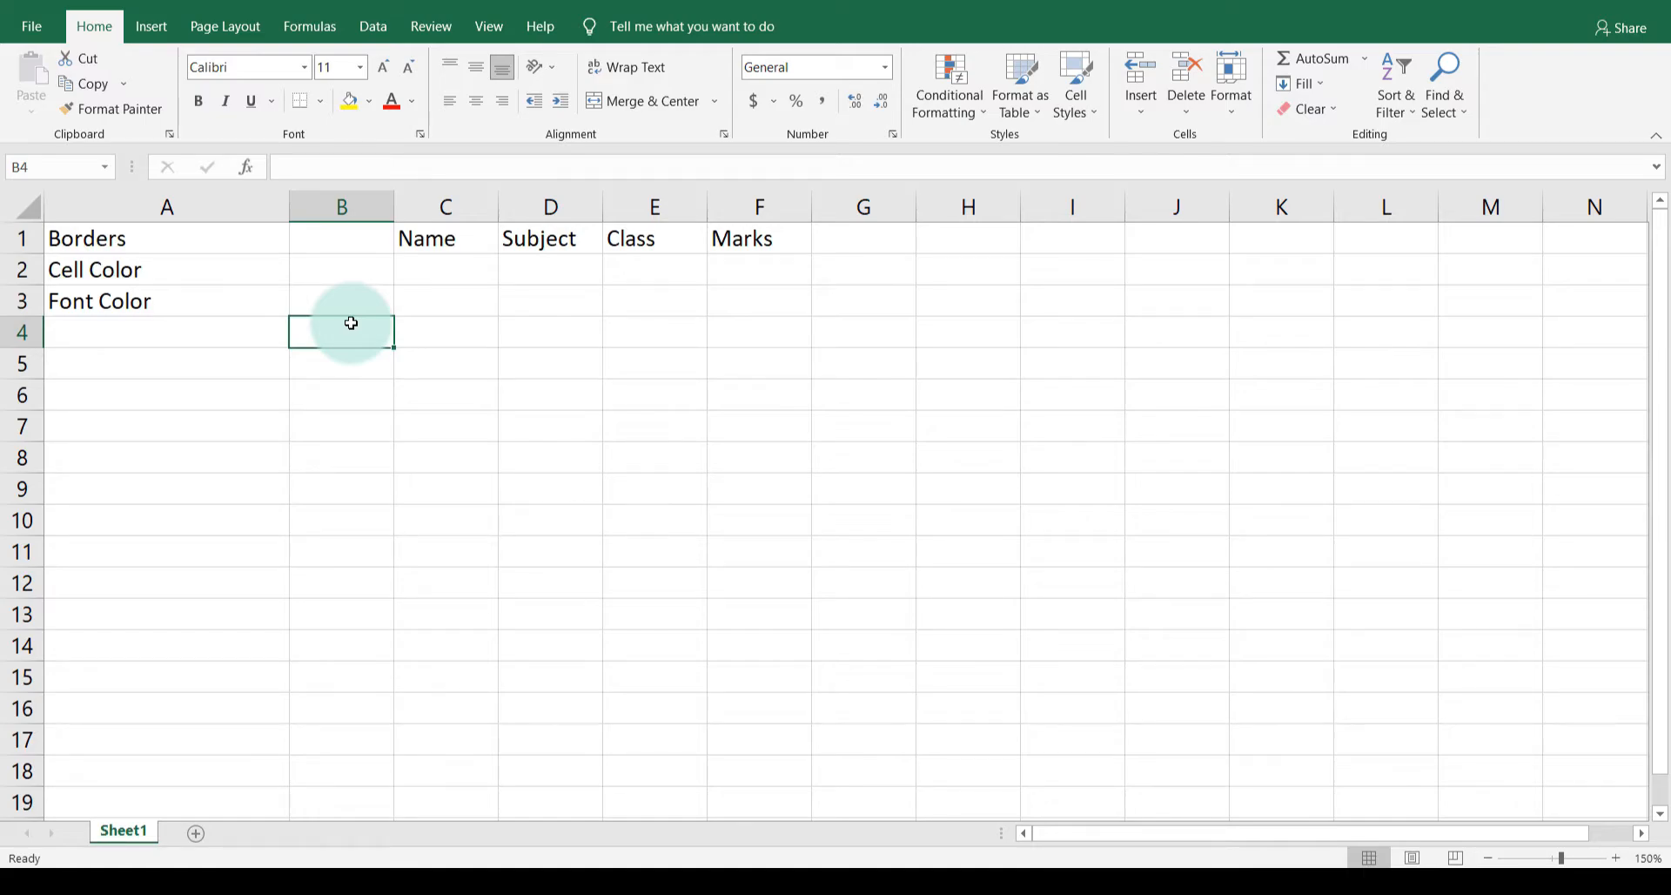
Step: Examine the Borders, Cell Color and Font Color entries in column A and the Name, Subject, Class and Marks headings in row 1
{"action": "left_click", "coordinate": [217, 238]}
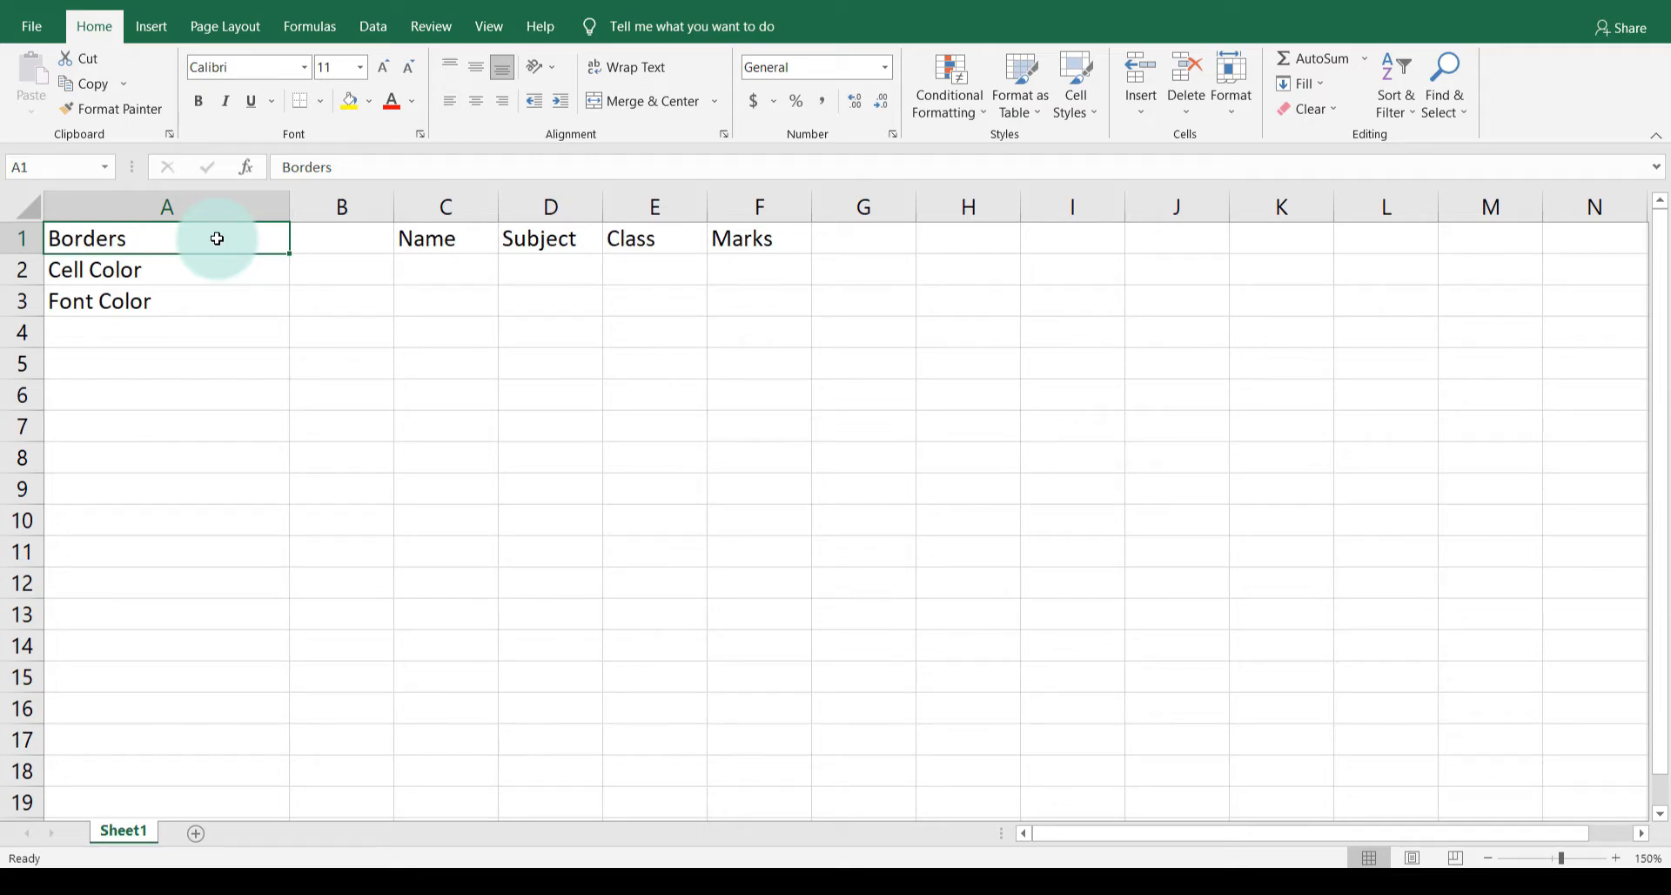
{"action": "left_click", "coordinate": [142, 296]}
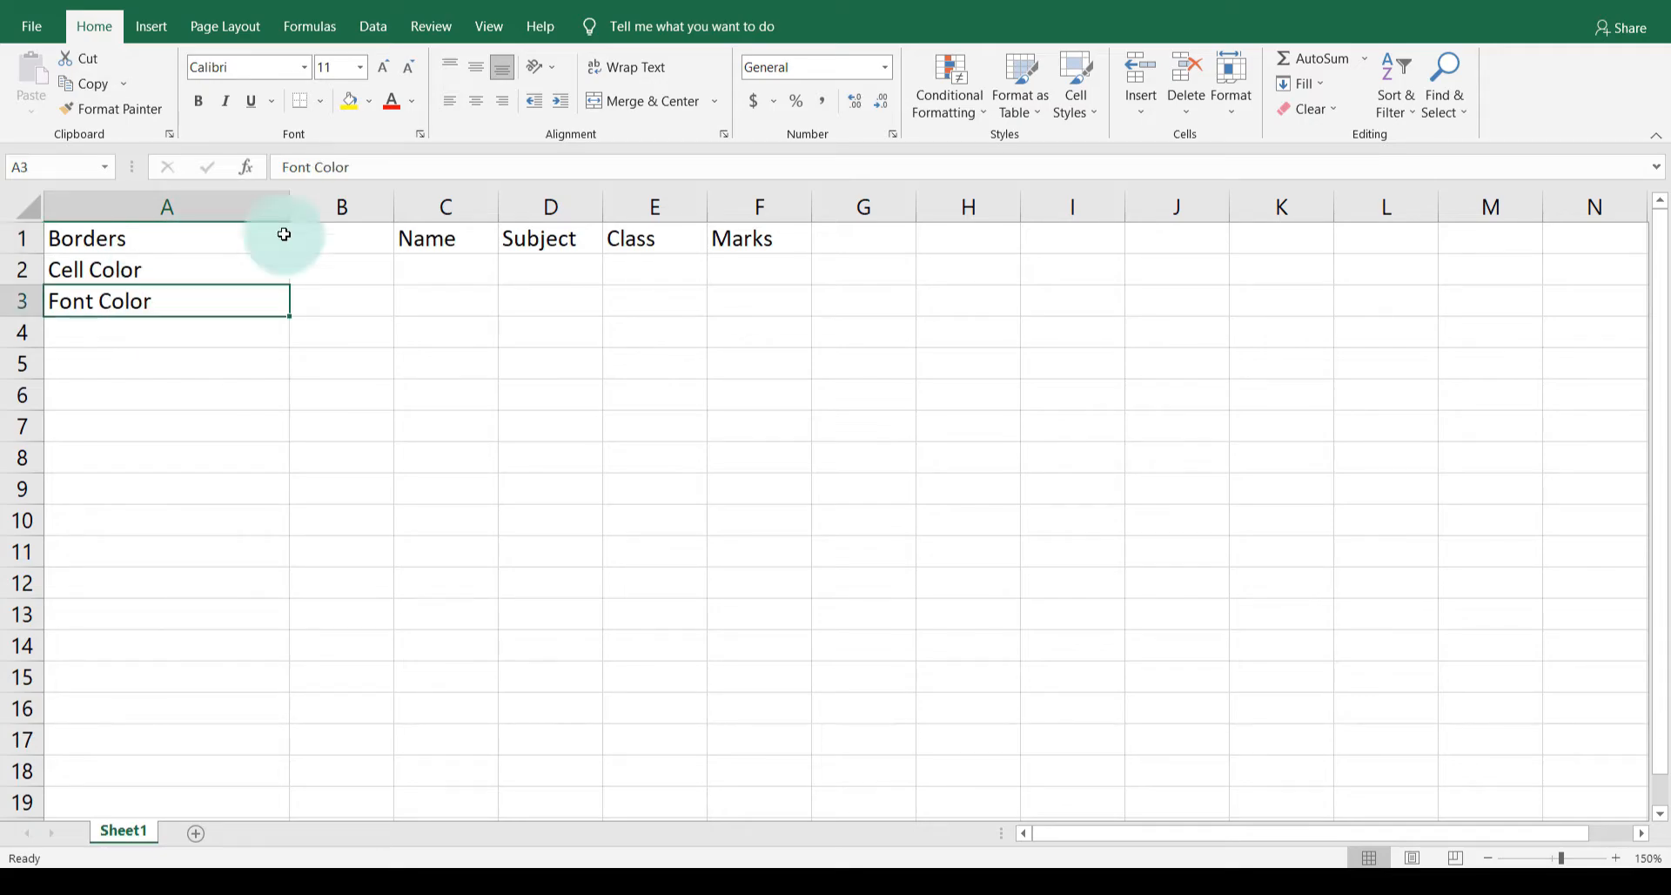
{"action": "left_click", "coordinate": [445, 205]}
{"action": "left_click", "coordinate": [537, 195]}
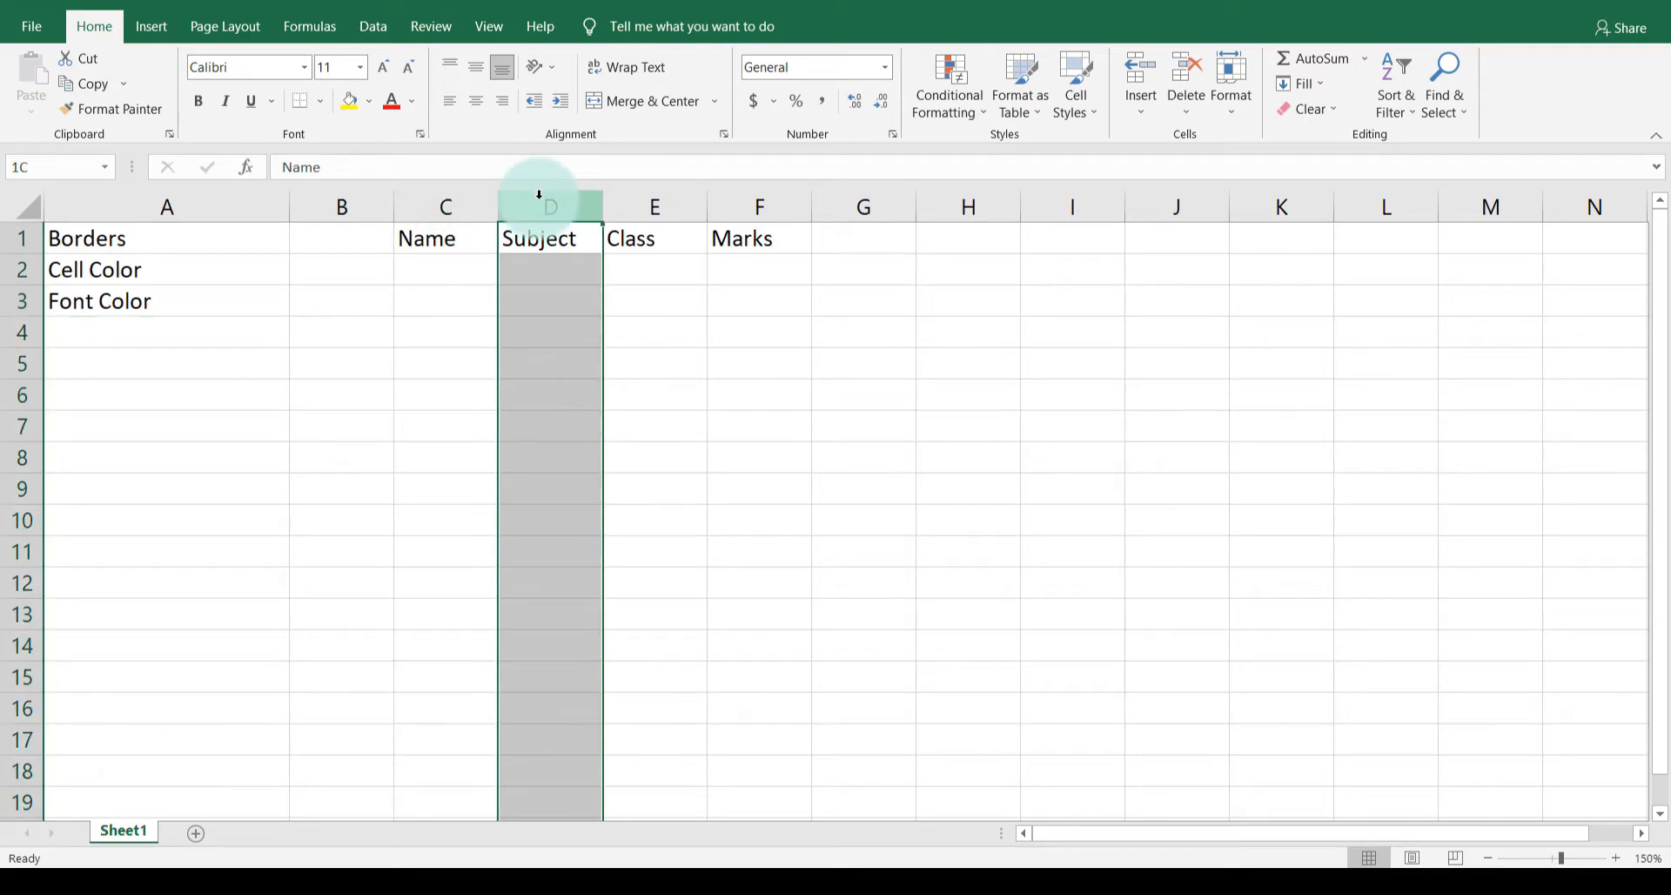
{"action": "left_click", "coordinate": [664, 198]}
{"action": "left_click", "coordinate": [740, 195]}
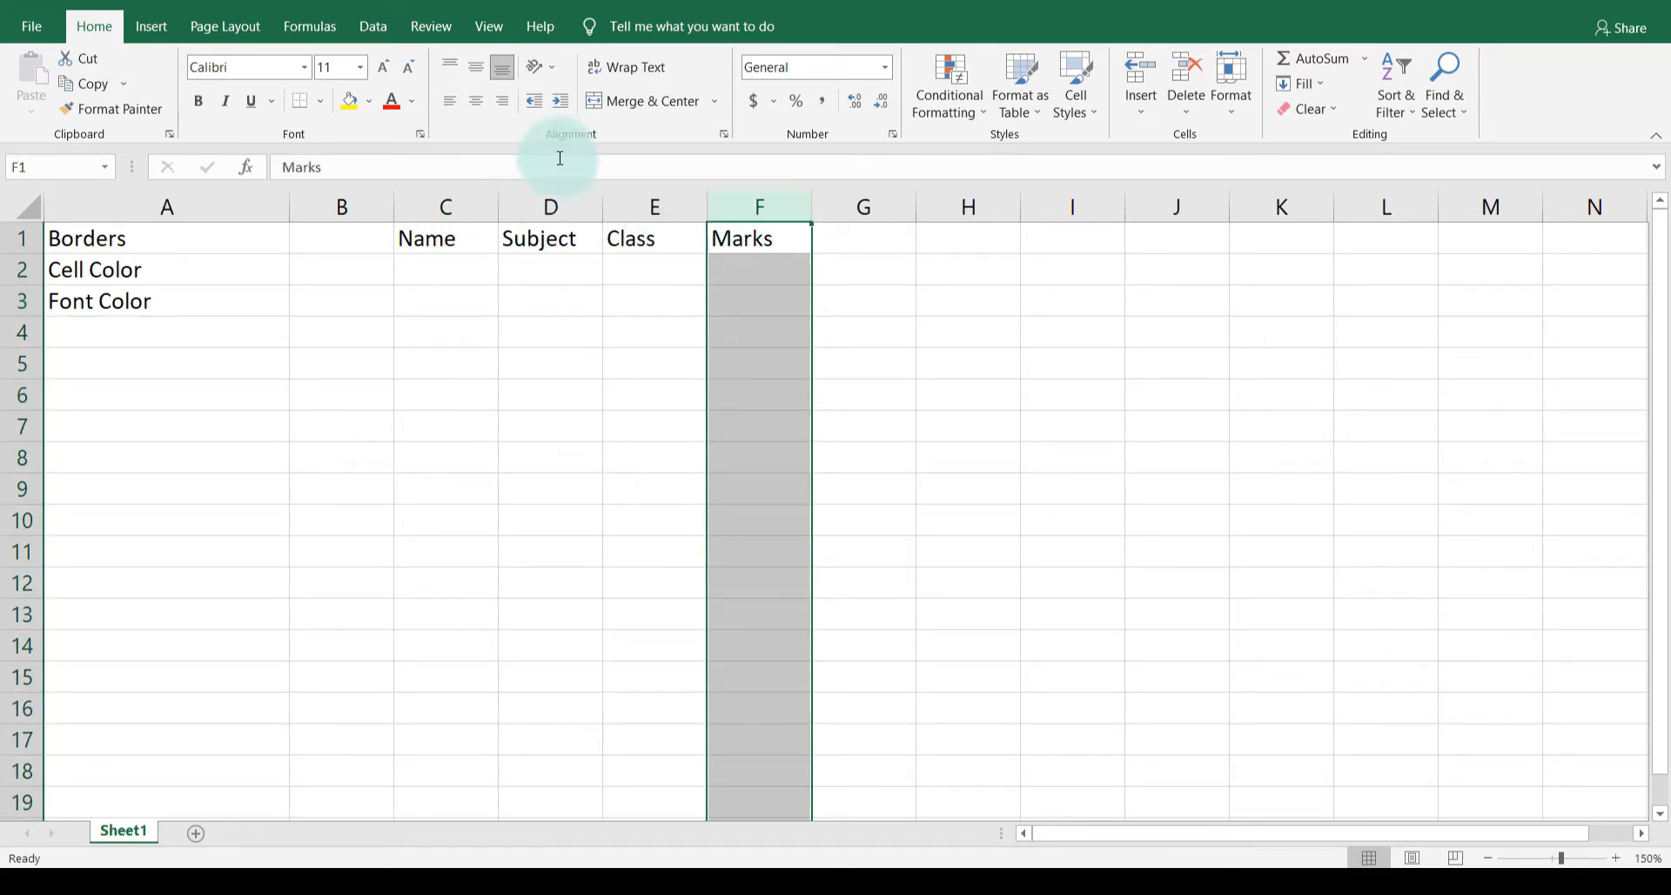
{"action": "left_click", "coordinate": [428, 193]}
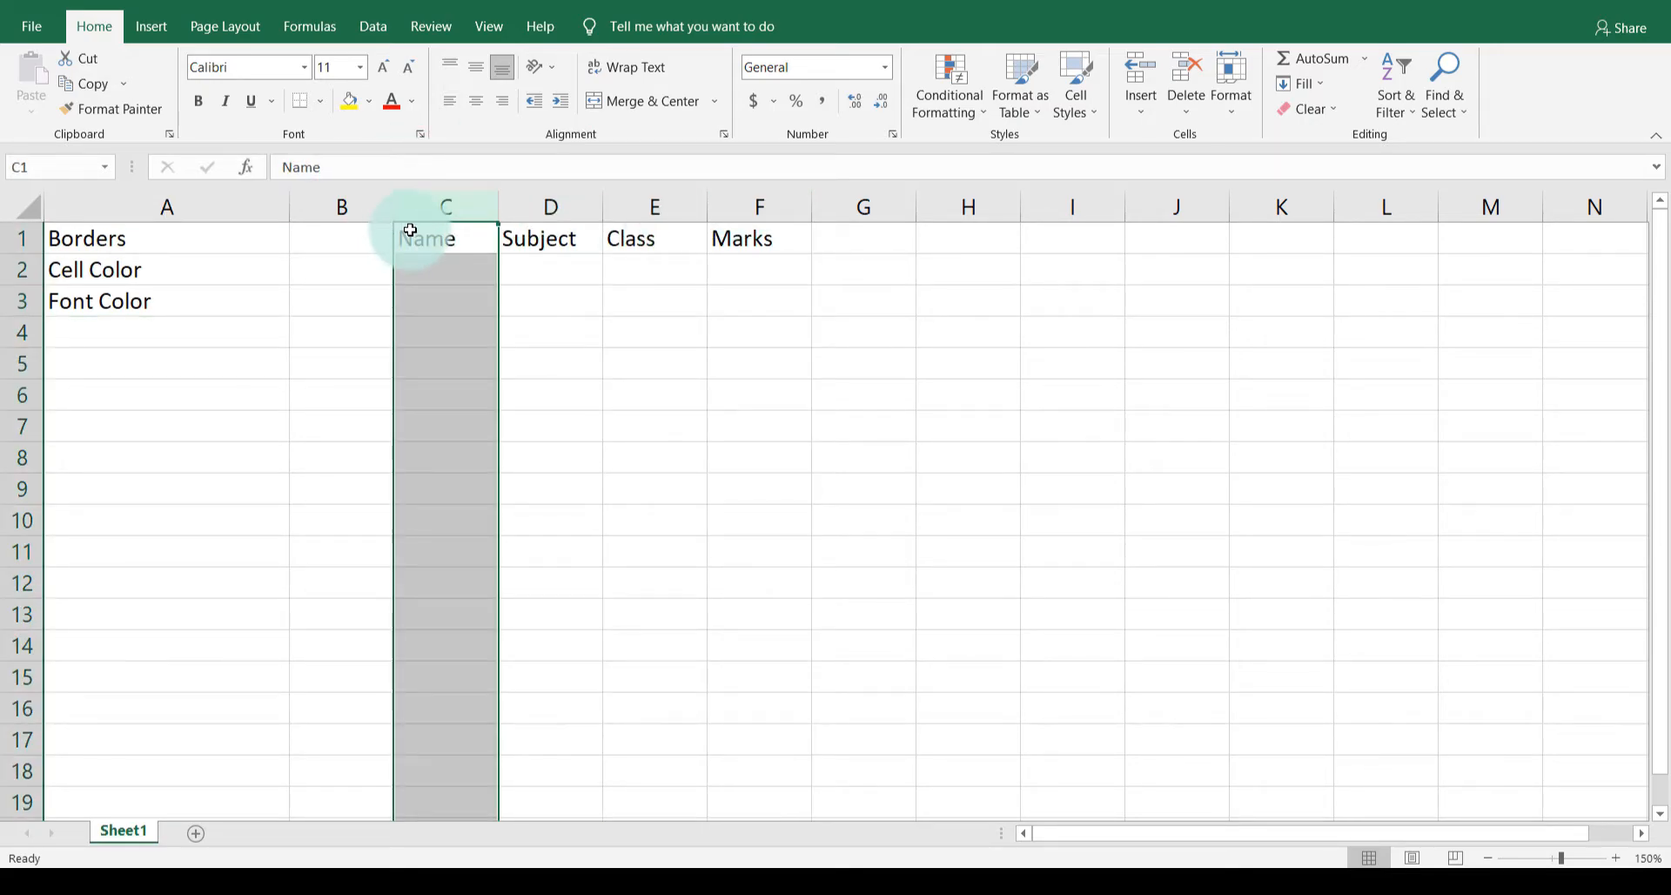
{"action": "left_click", "coordinate": [410, 232]}
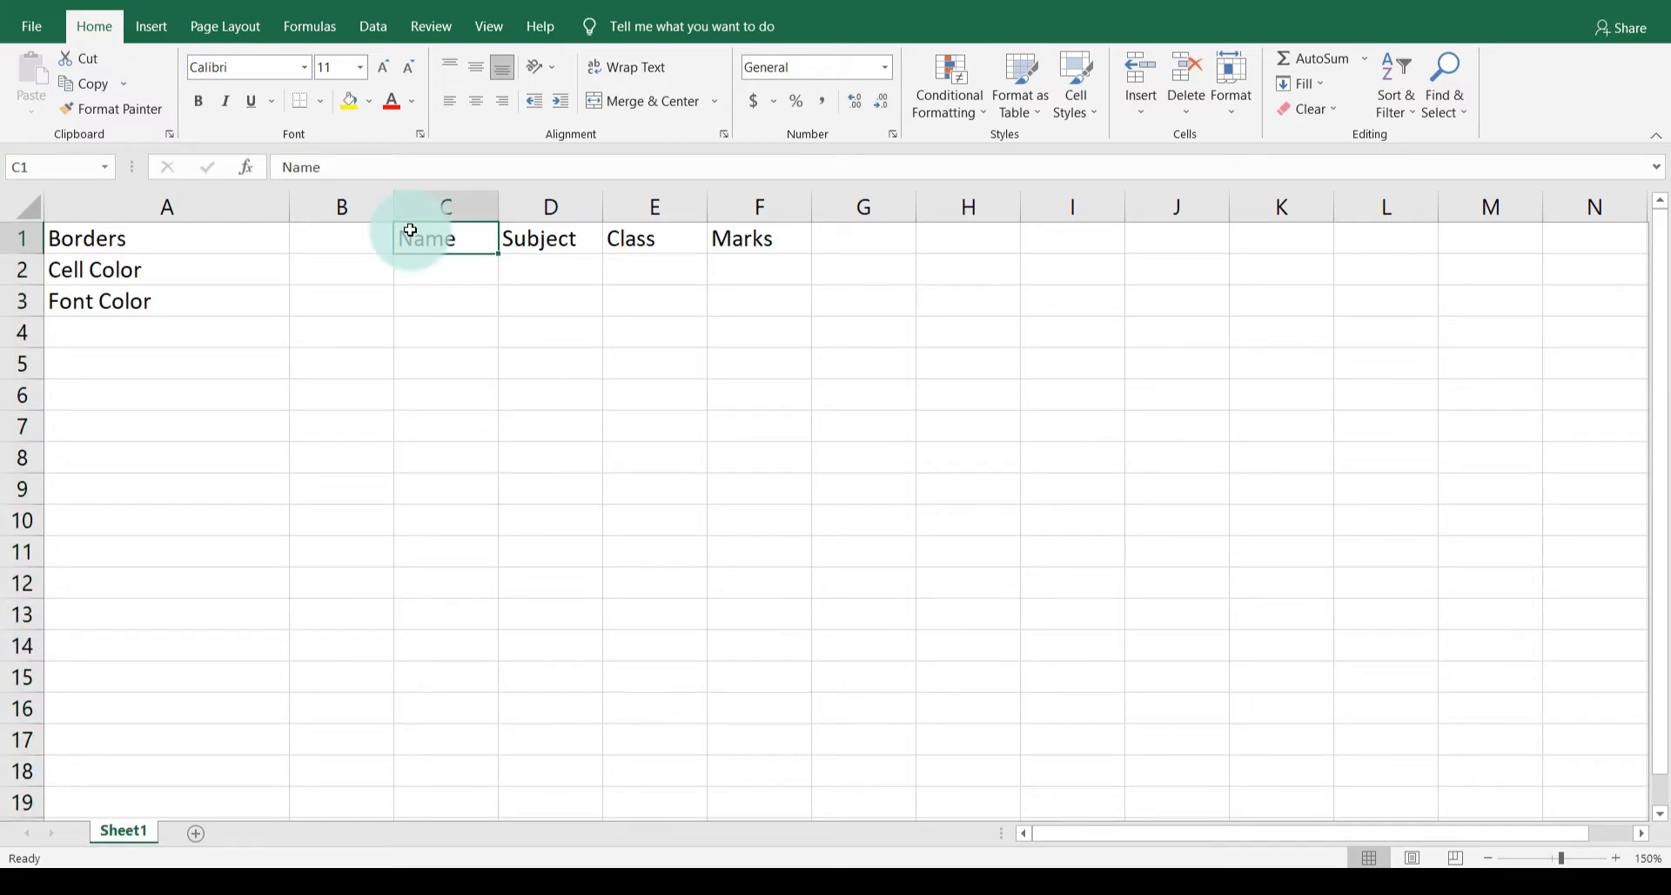
{"action": "left_click", "coordinate": [432, 277]}
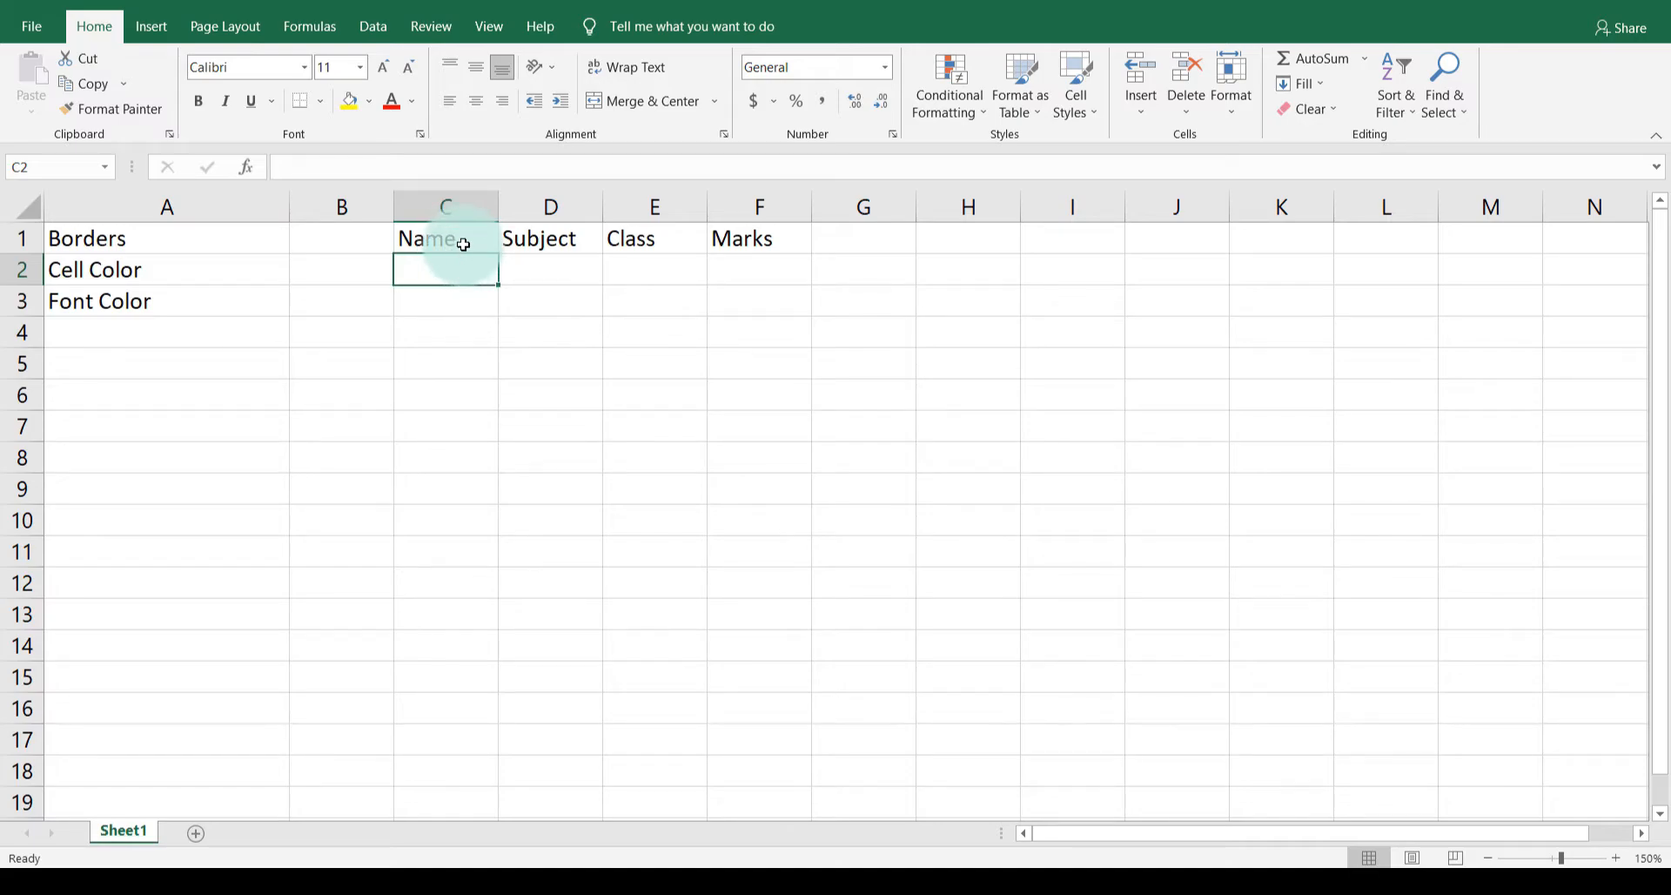
Step: Apply All Borders to the Name heading in cell C1
{"action": "left_click", "coordinate": [459, 241]}
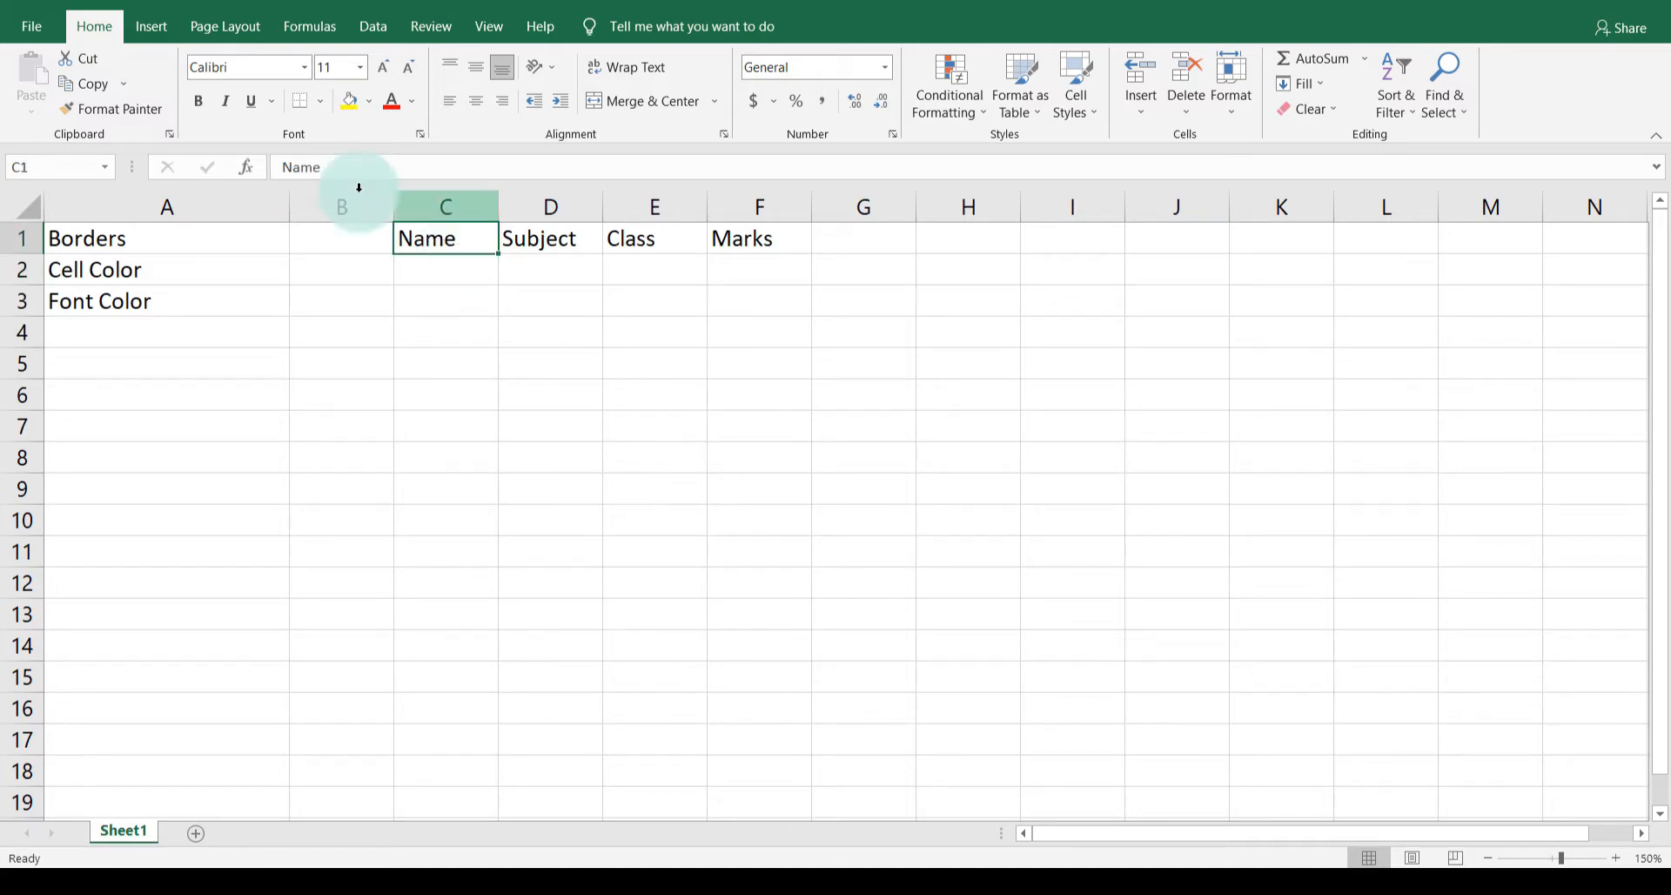
{"action": "left_click", "coordinate": [322, 104]}
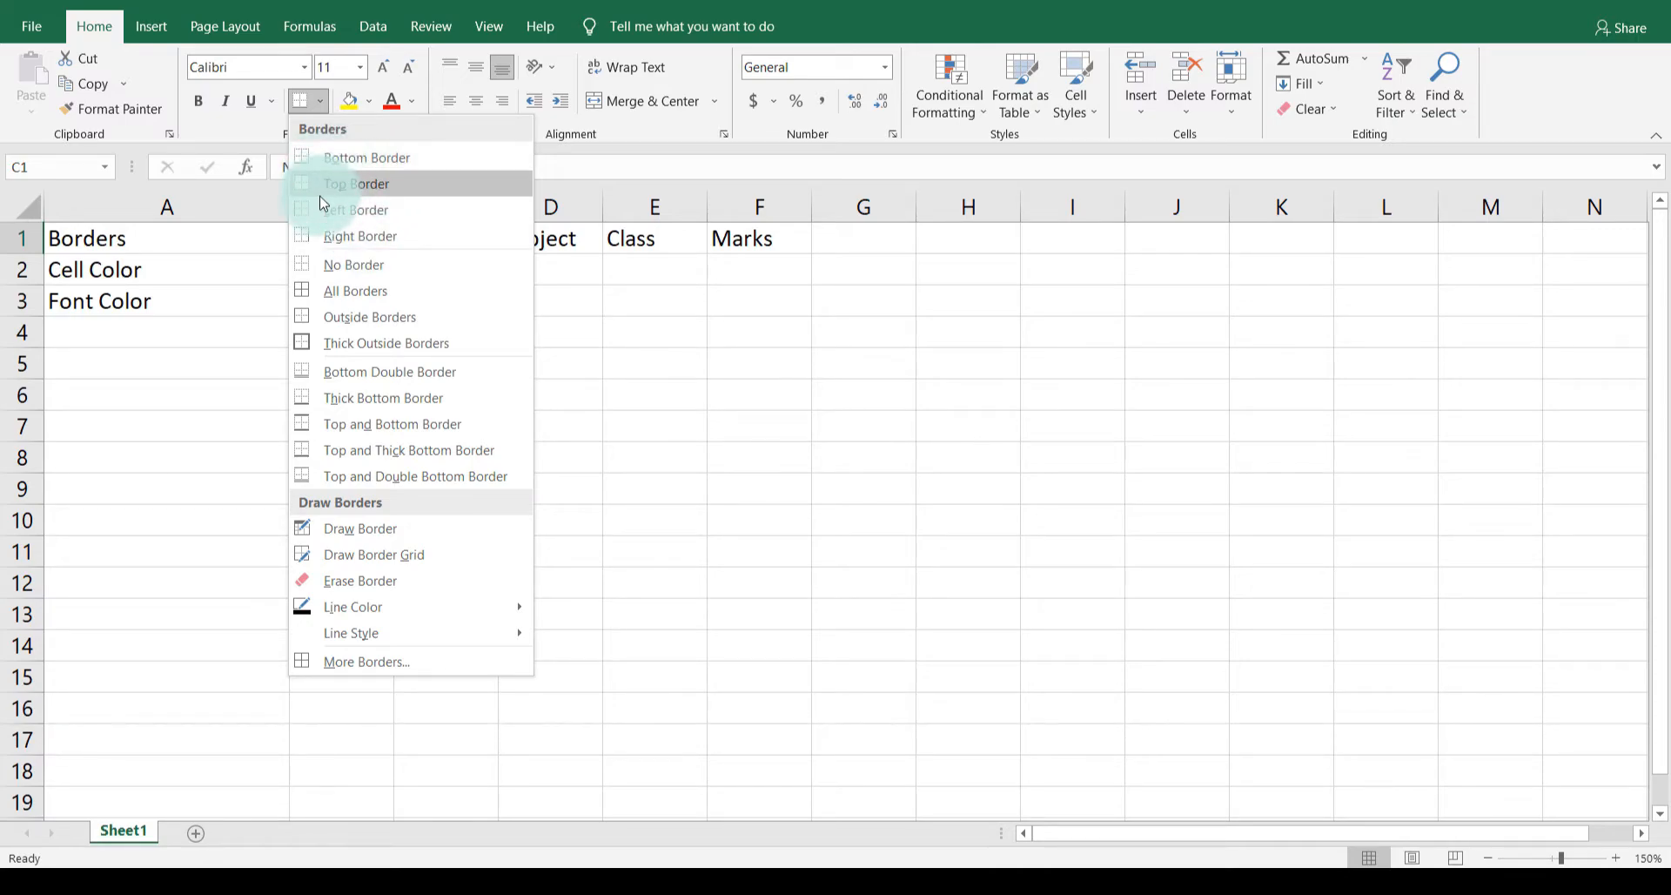
{"action": "left_click", "coordinate": [344, 294]}
{"action": "left_click", "coordinate": [434, 269]}
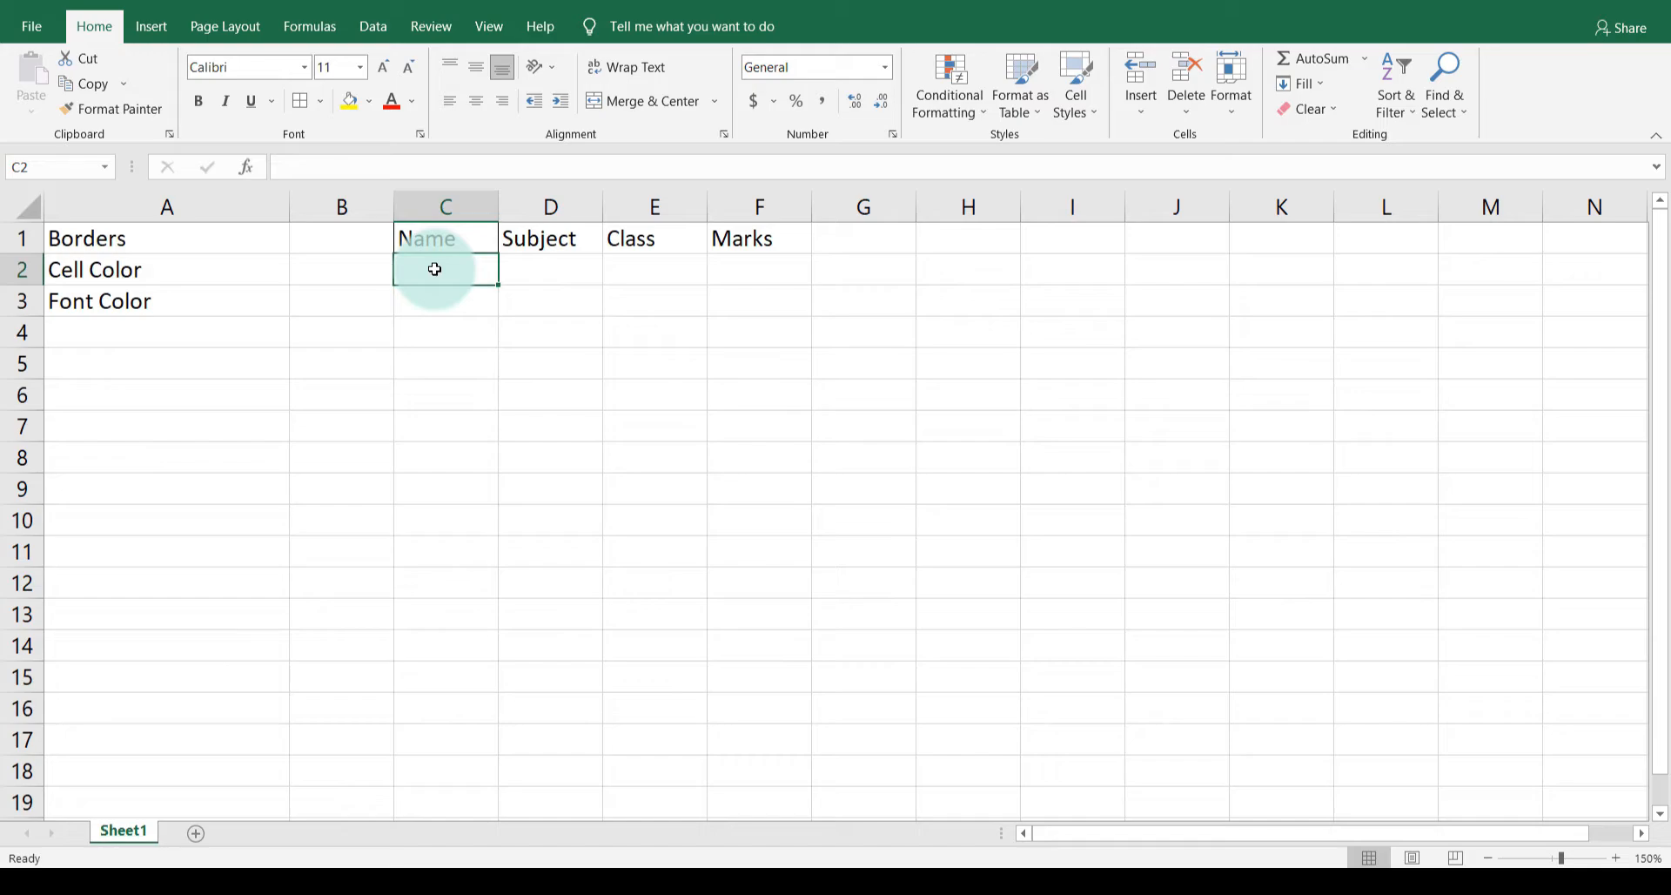
{"action": "left_click", "coordinate": [452, 239]}
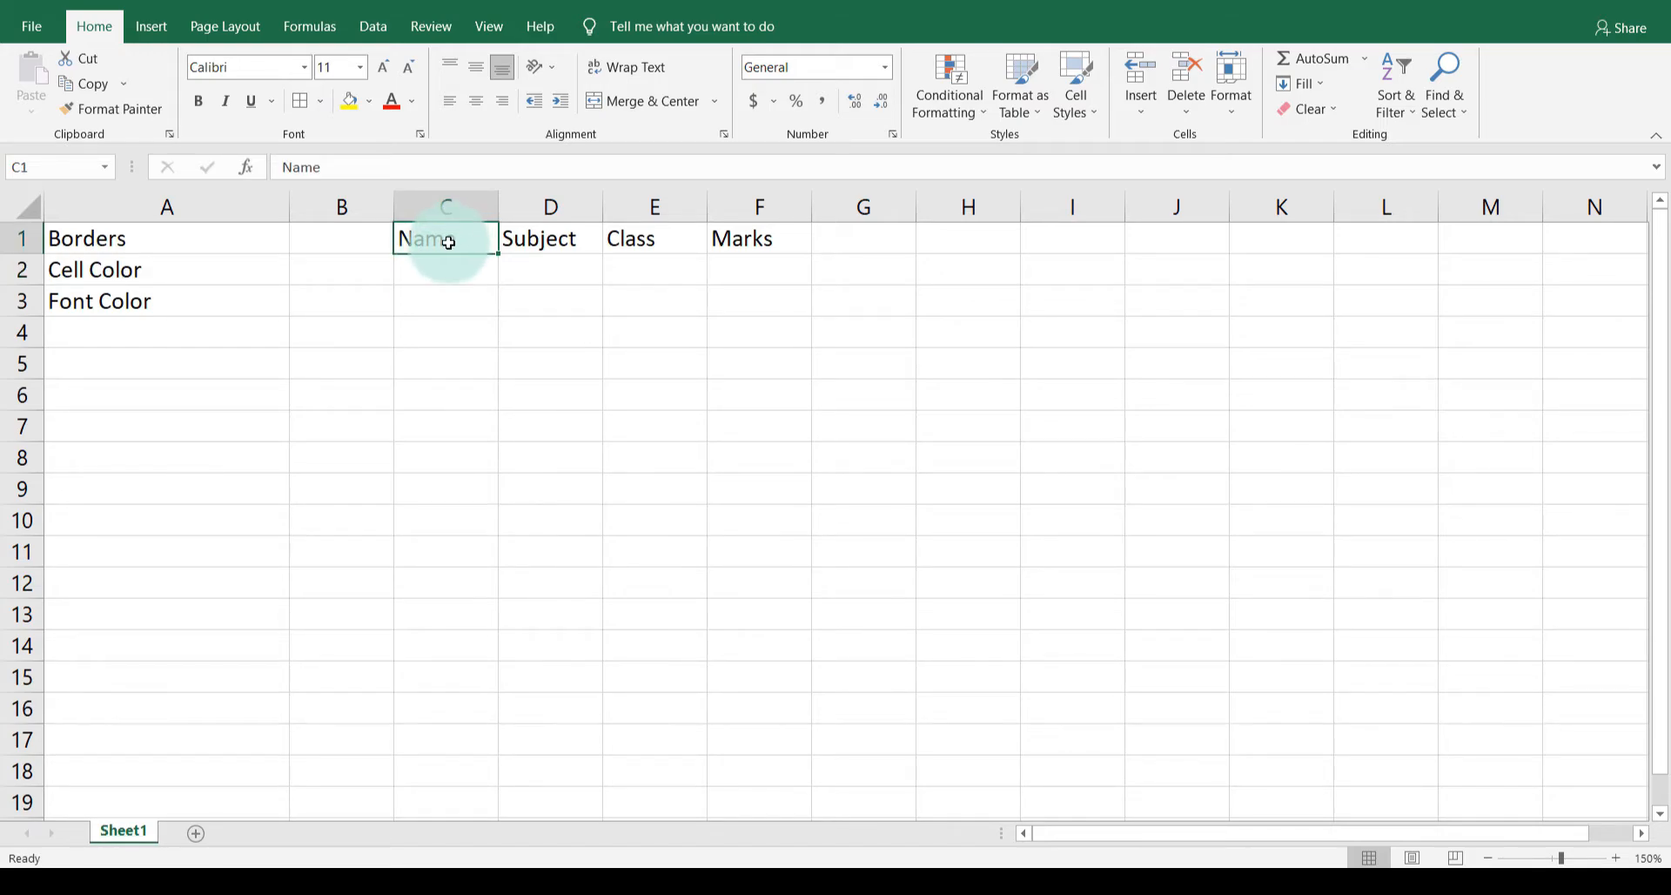
{"action": "left_click", "coordinate": [439, 274]}
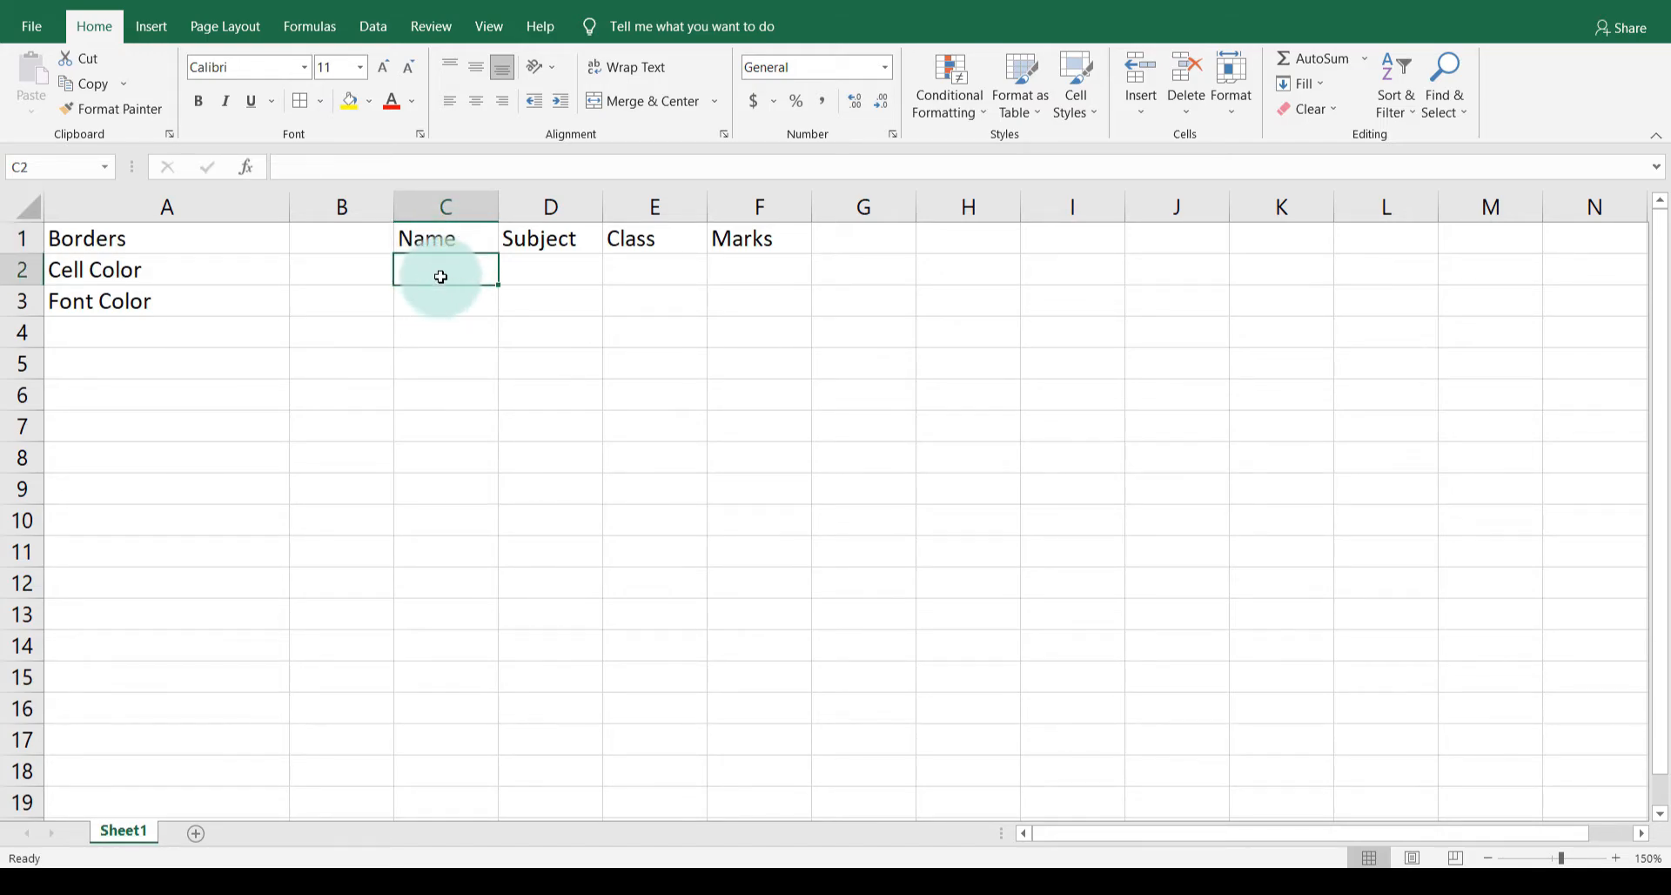
Step: Apply a Bottom Border to the Name heading in cell C1
{"action": "left_click", "coordinate": [468, 229]}
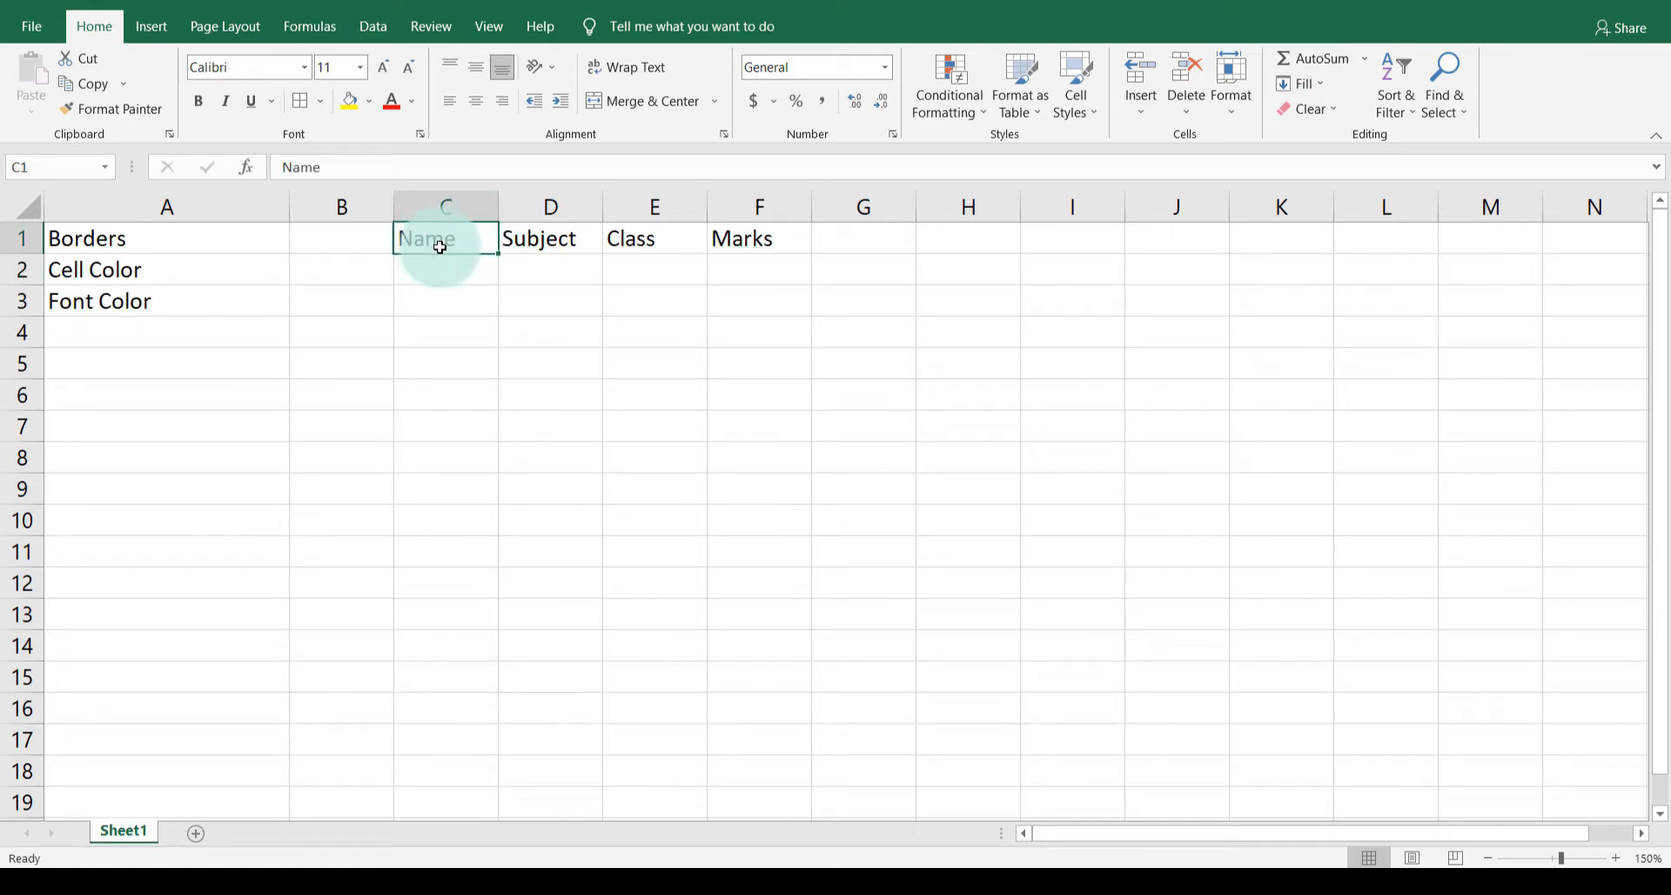
{"action": "left_click", "coordinate": [426, 236]}
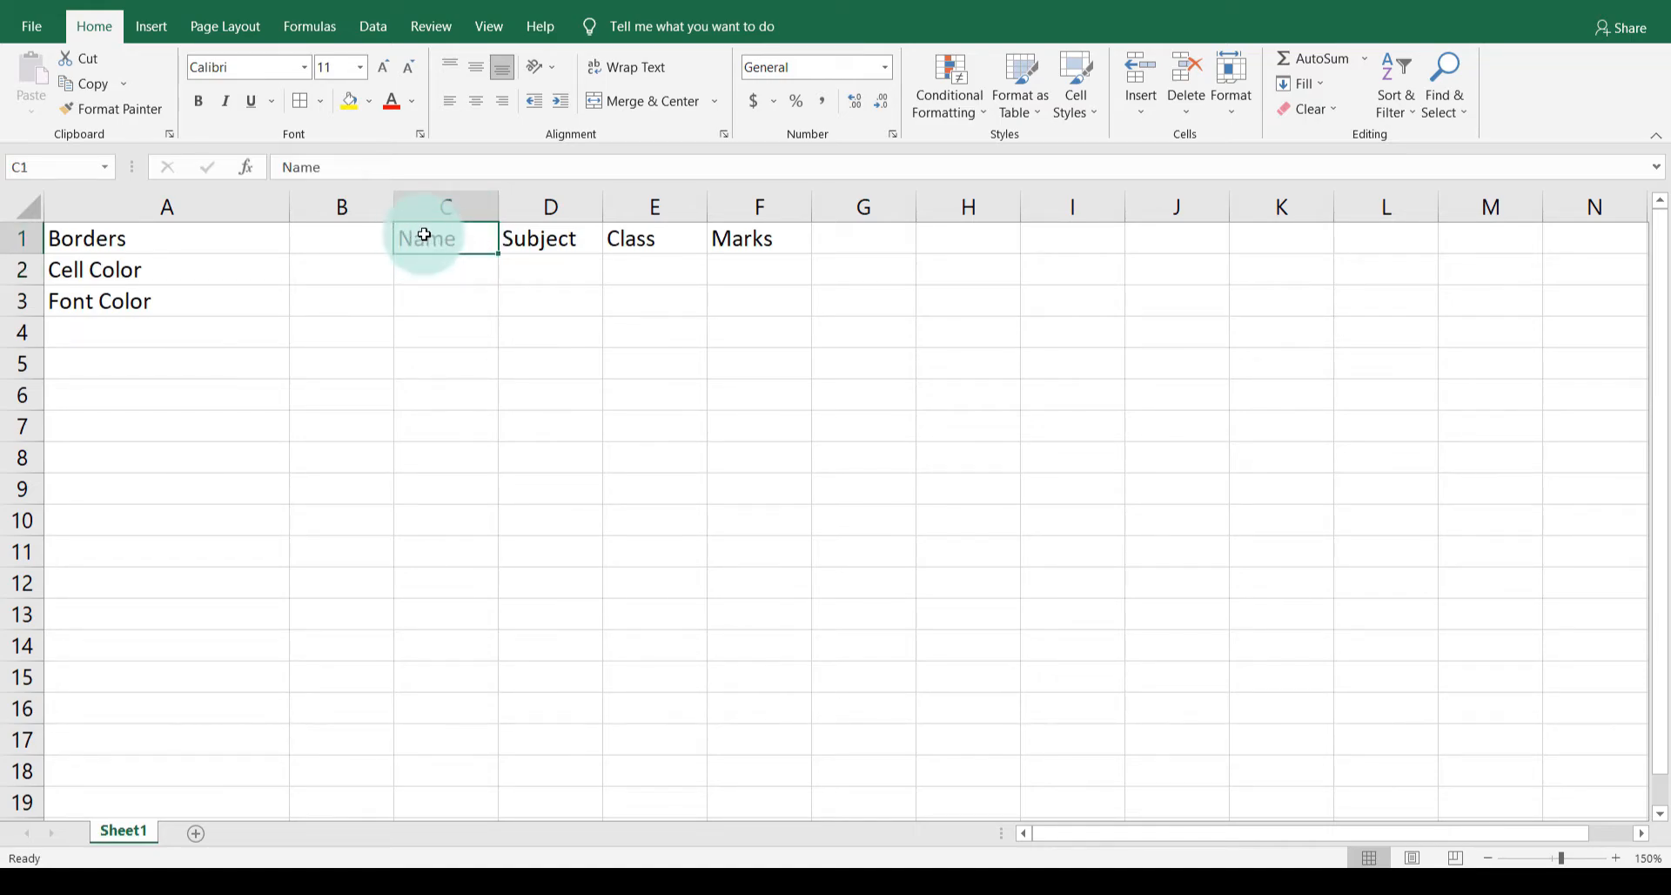
{"action": "left_click", "coordinate": [321, 103]}
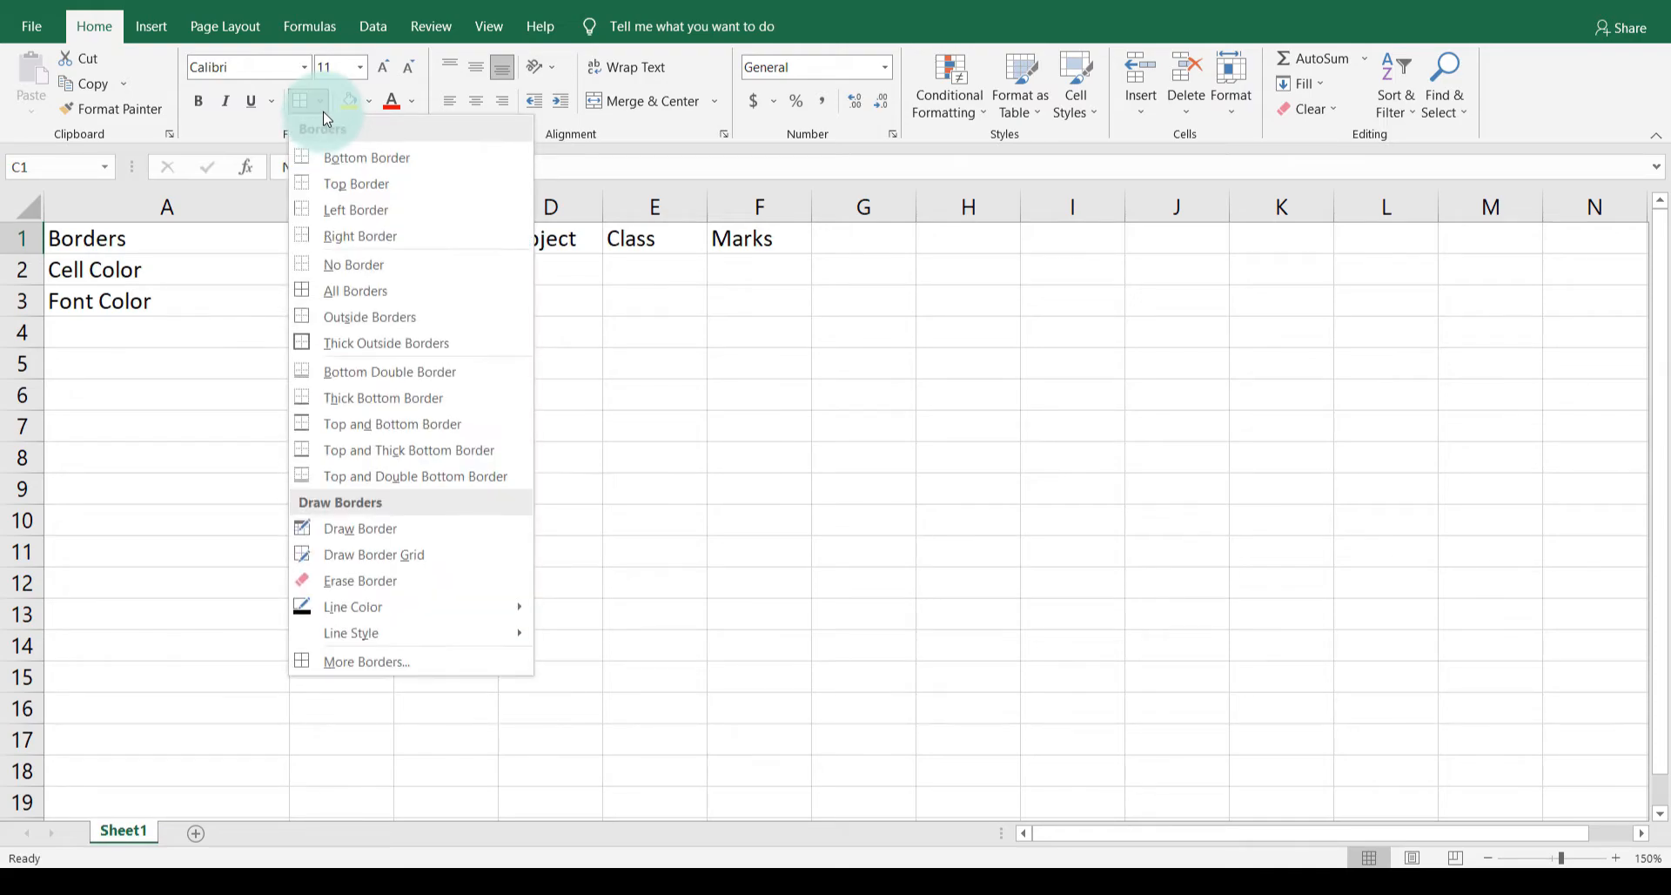
{"action": "left_click", "coordinate": [332, 161]}
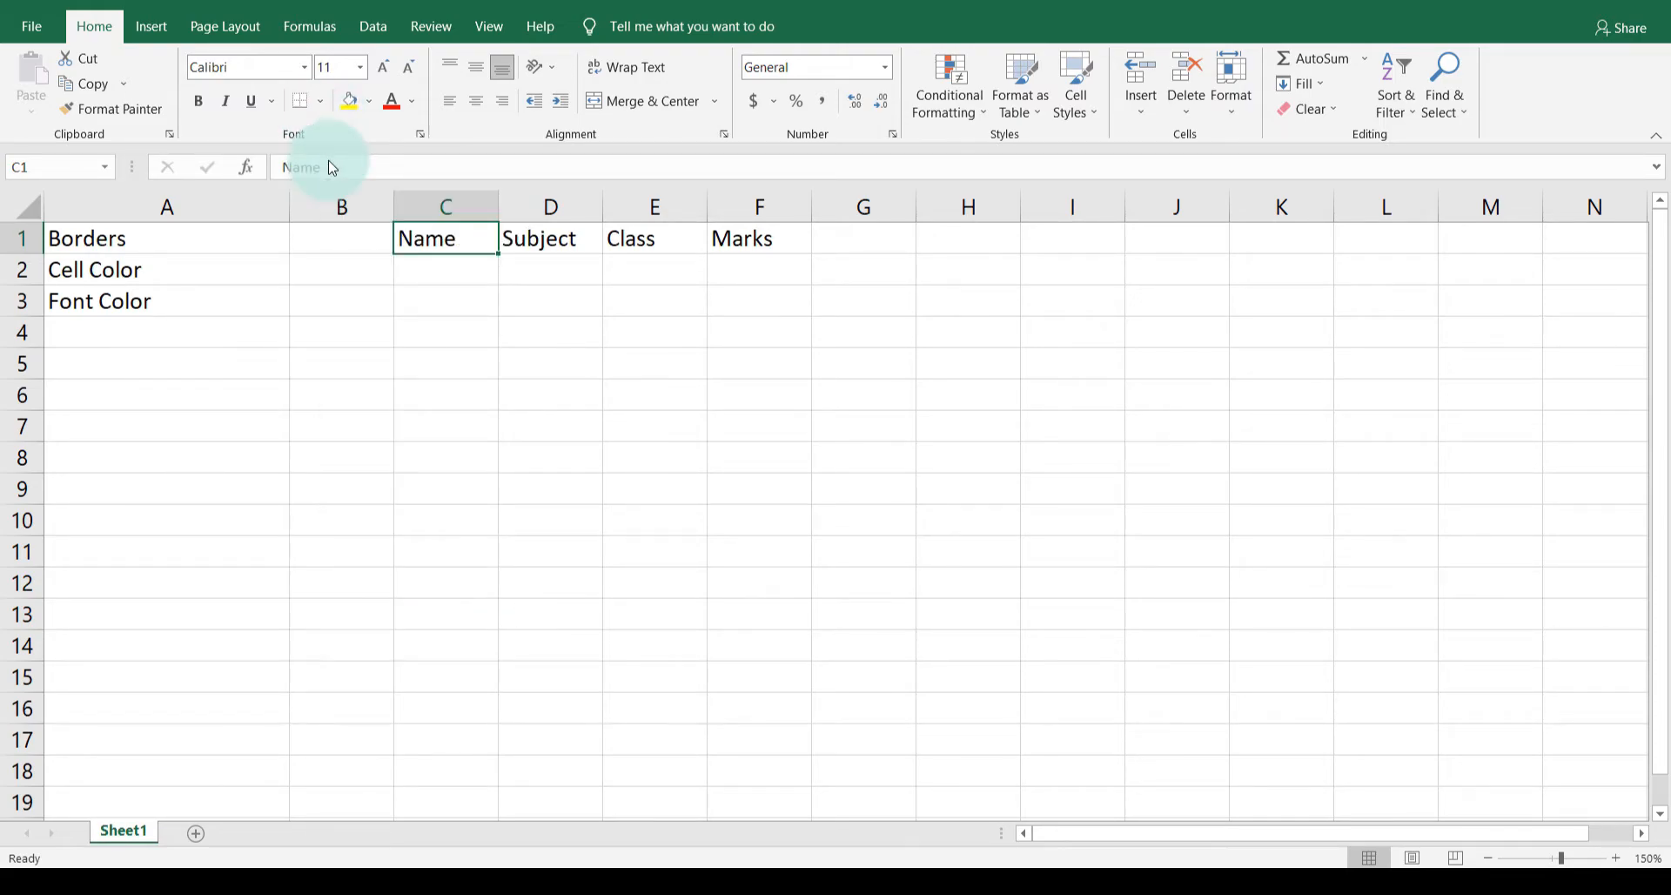
{"action": "left_click", "coordinate": [411, 264]}
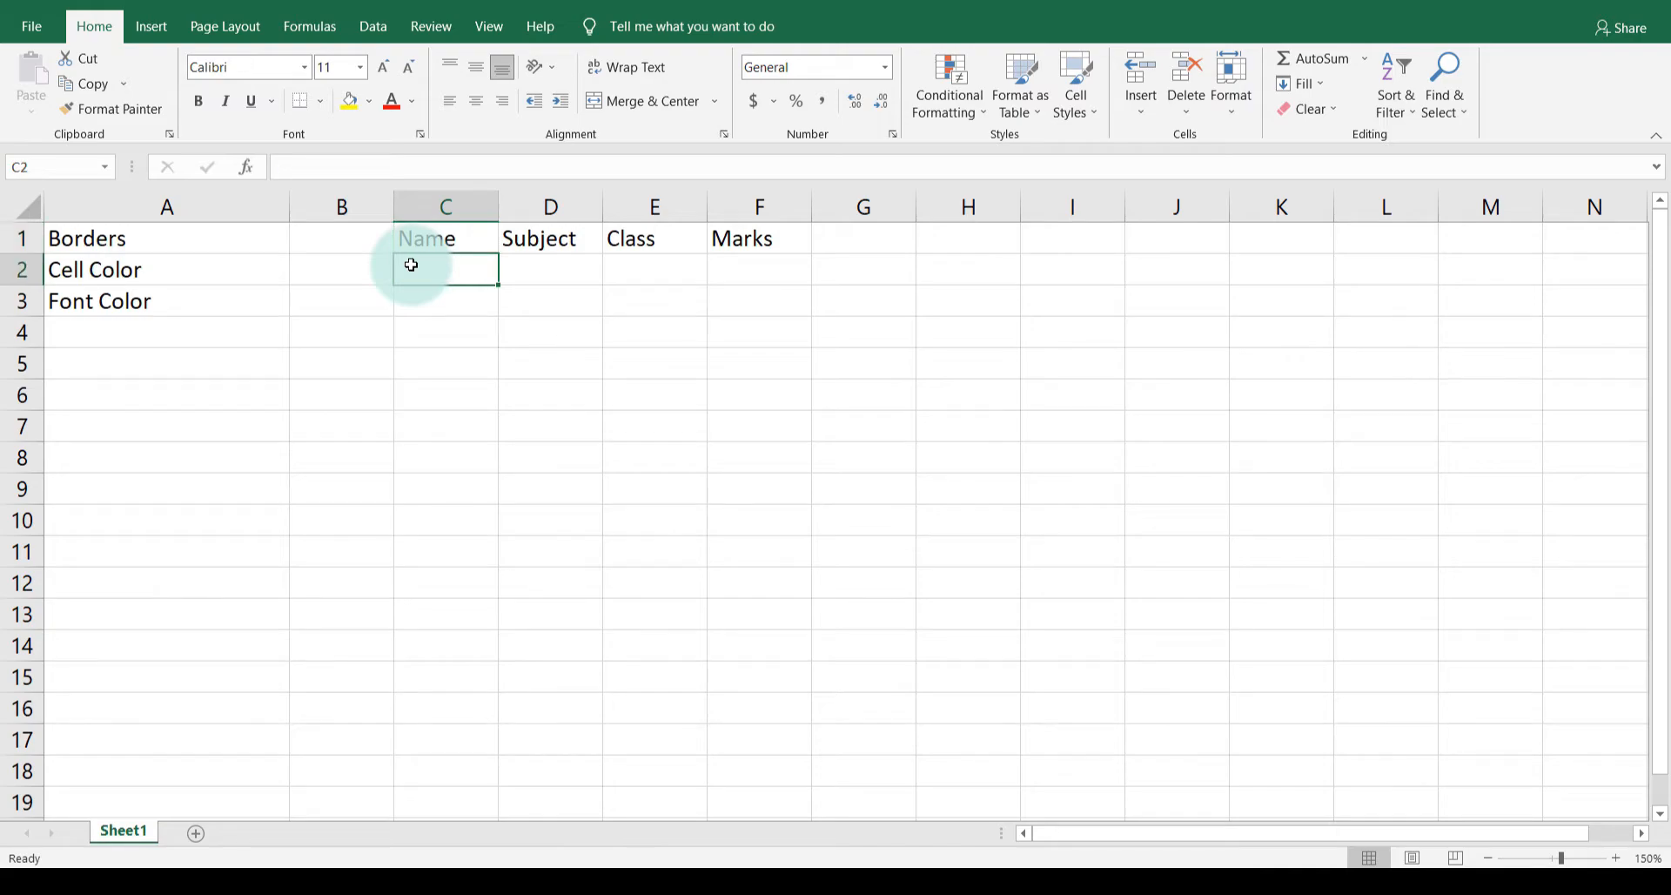
{"action": "key", "text": "Down"}
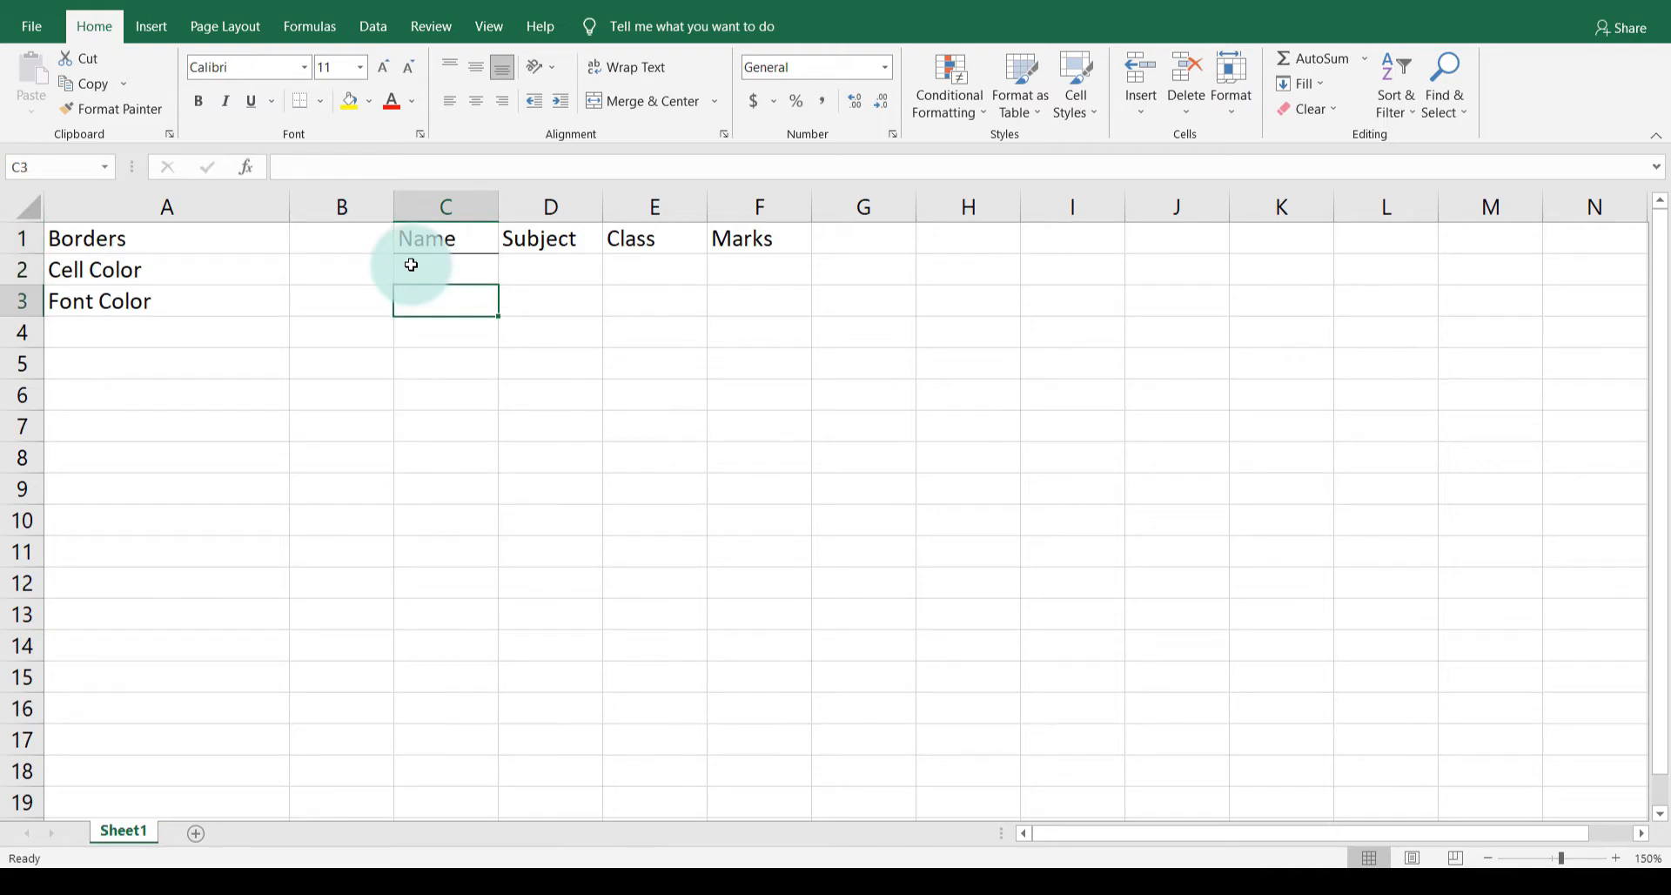
Step: Apply Thick Outside Borders to the Name heading in cell C1
{"action": "left_click", "coordinate": [460, 228]}
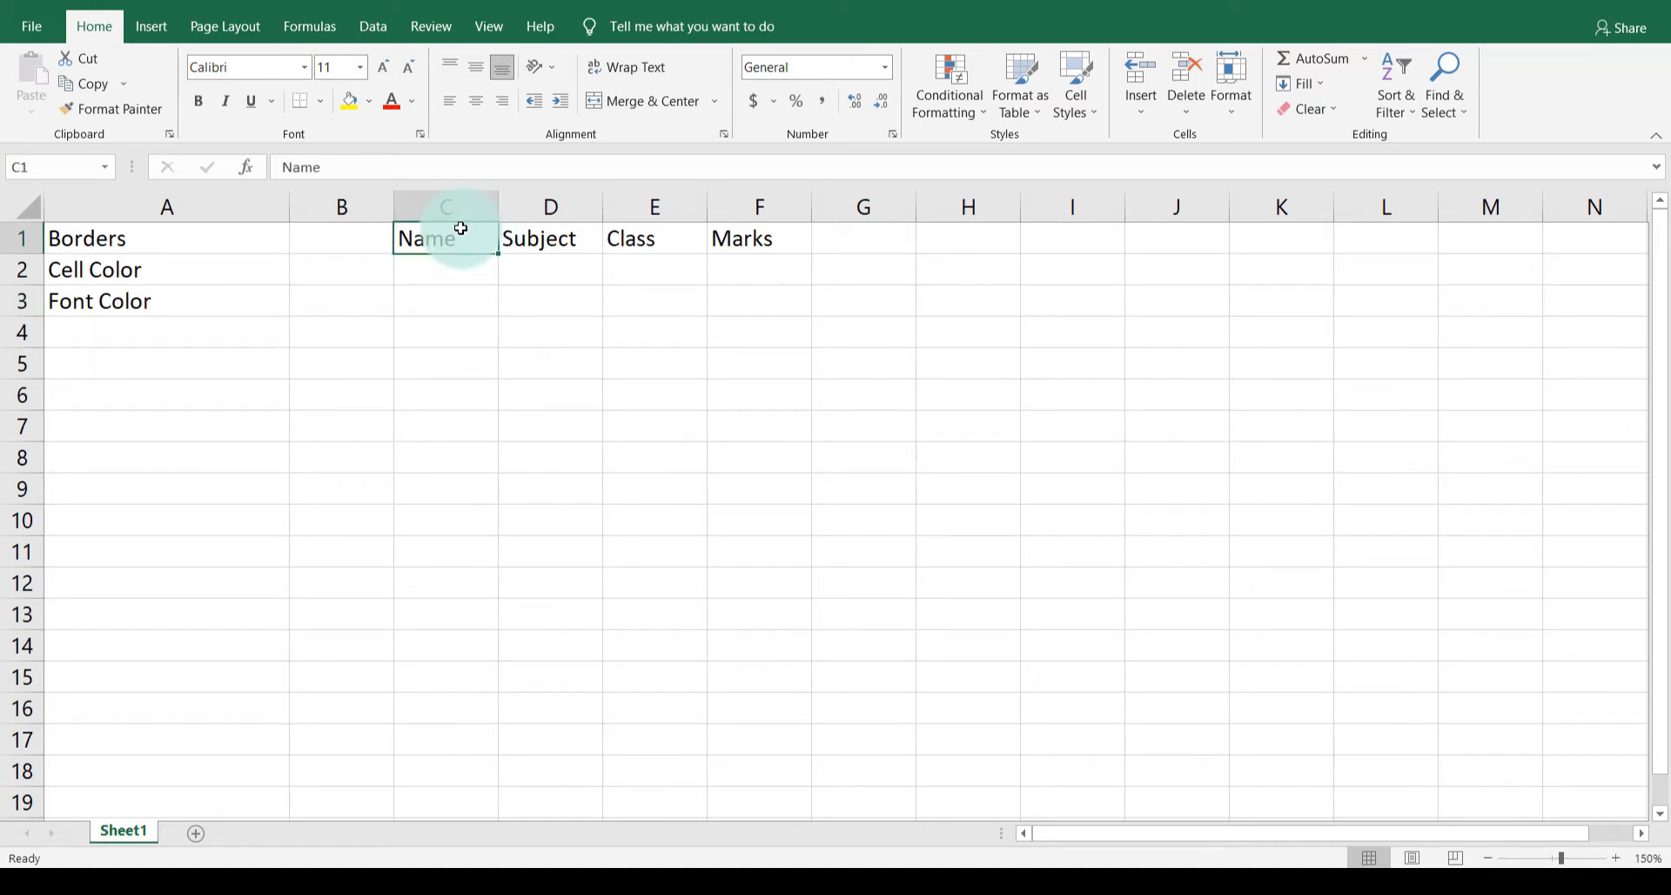
{"action": "left_click", "coordinate": [322, 103]}
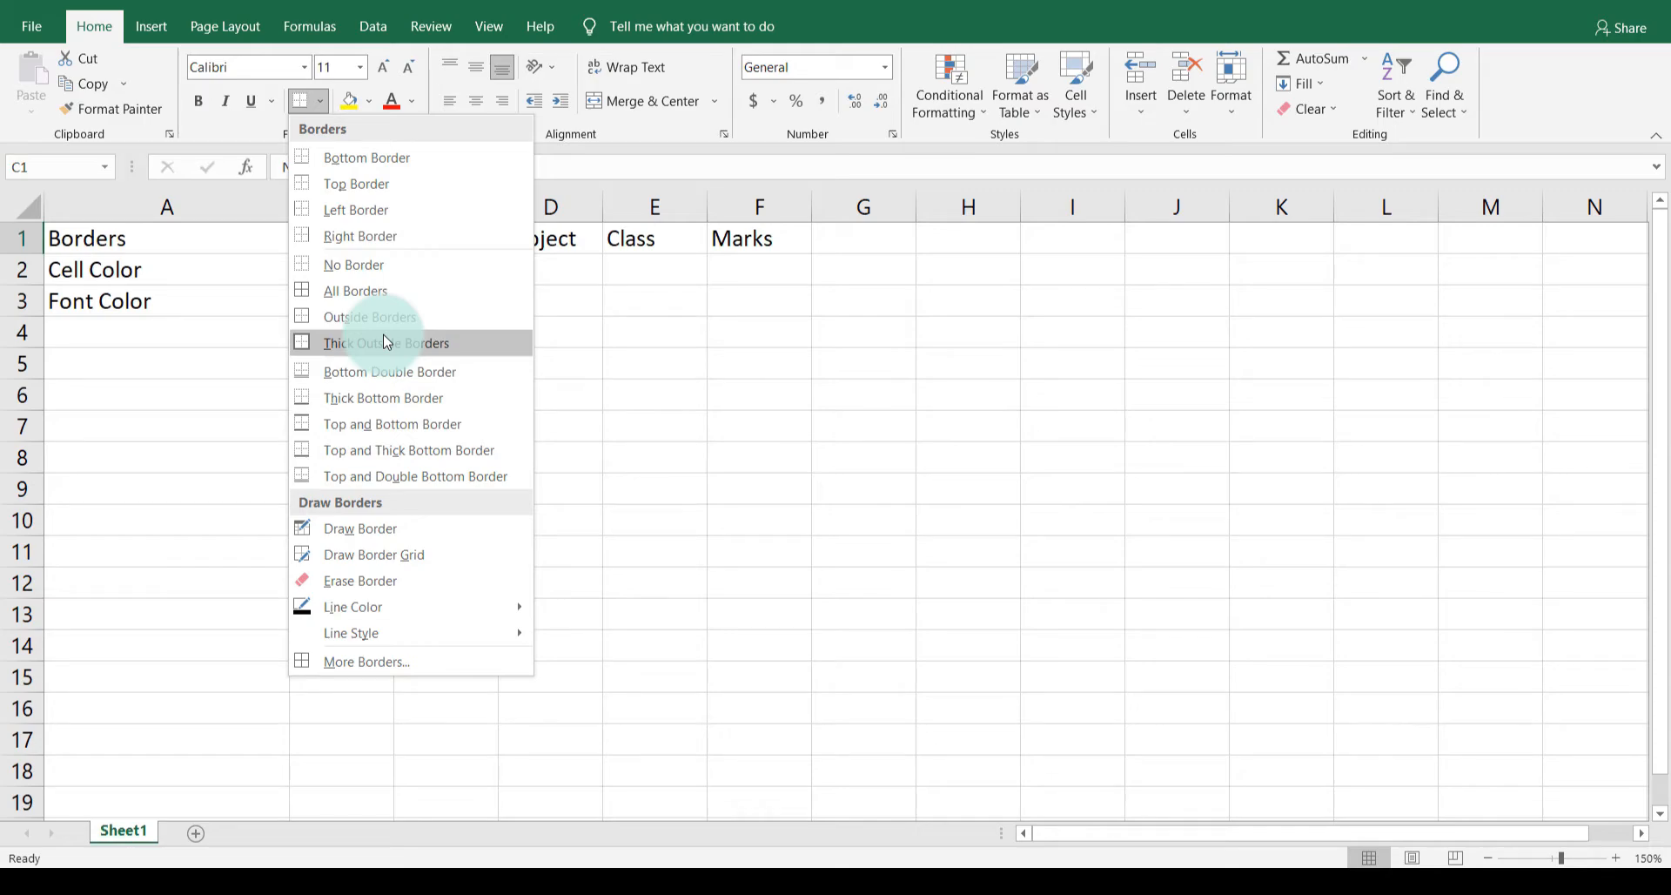
{"action": "left_click", "coordinate": [387, 341]}
{"action": "left_click", "coordinate": [441, 272]}
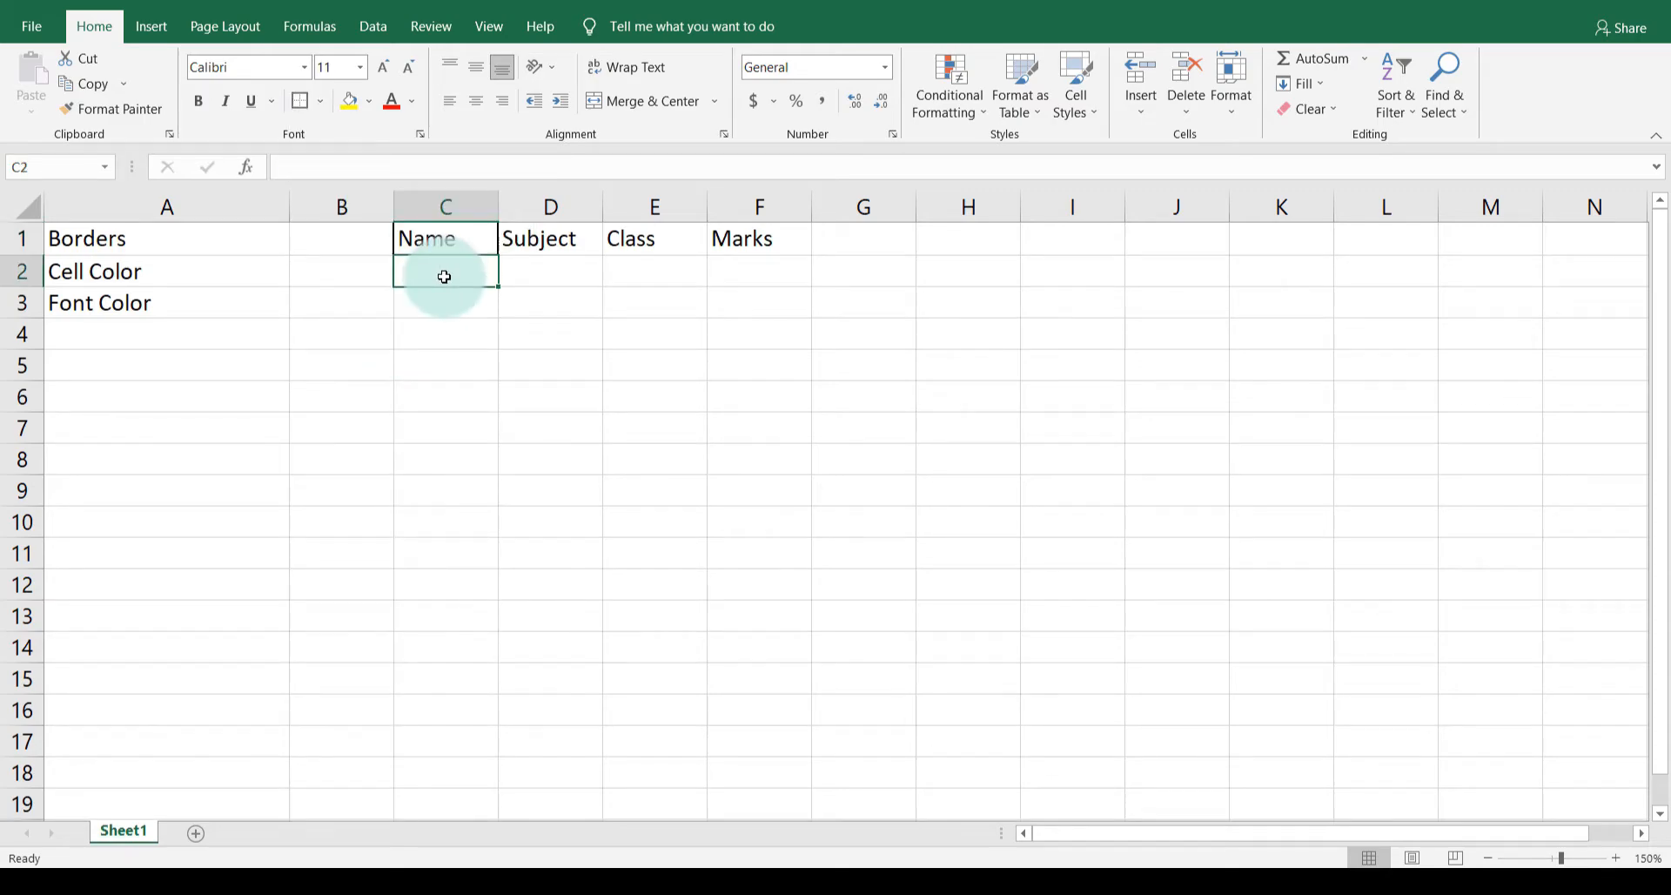
{"action": "left_click", "coordinate": [415, 327]}
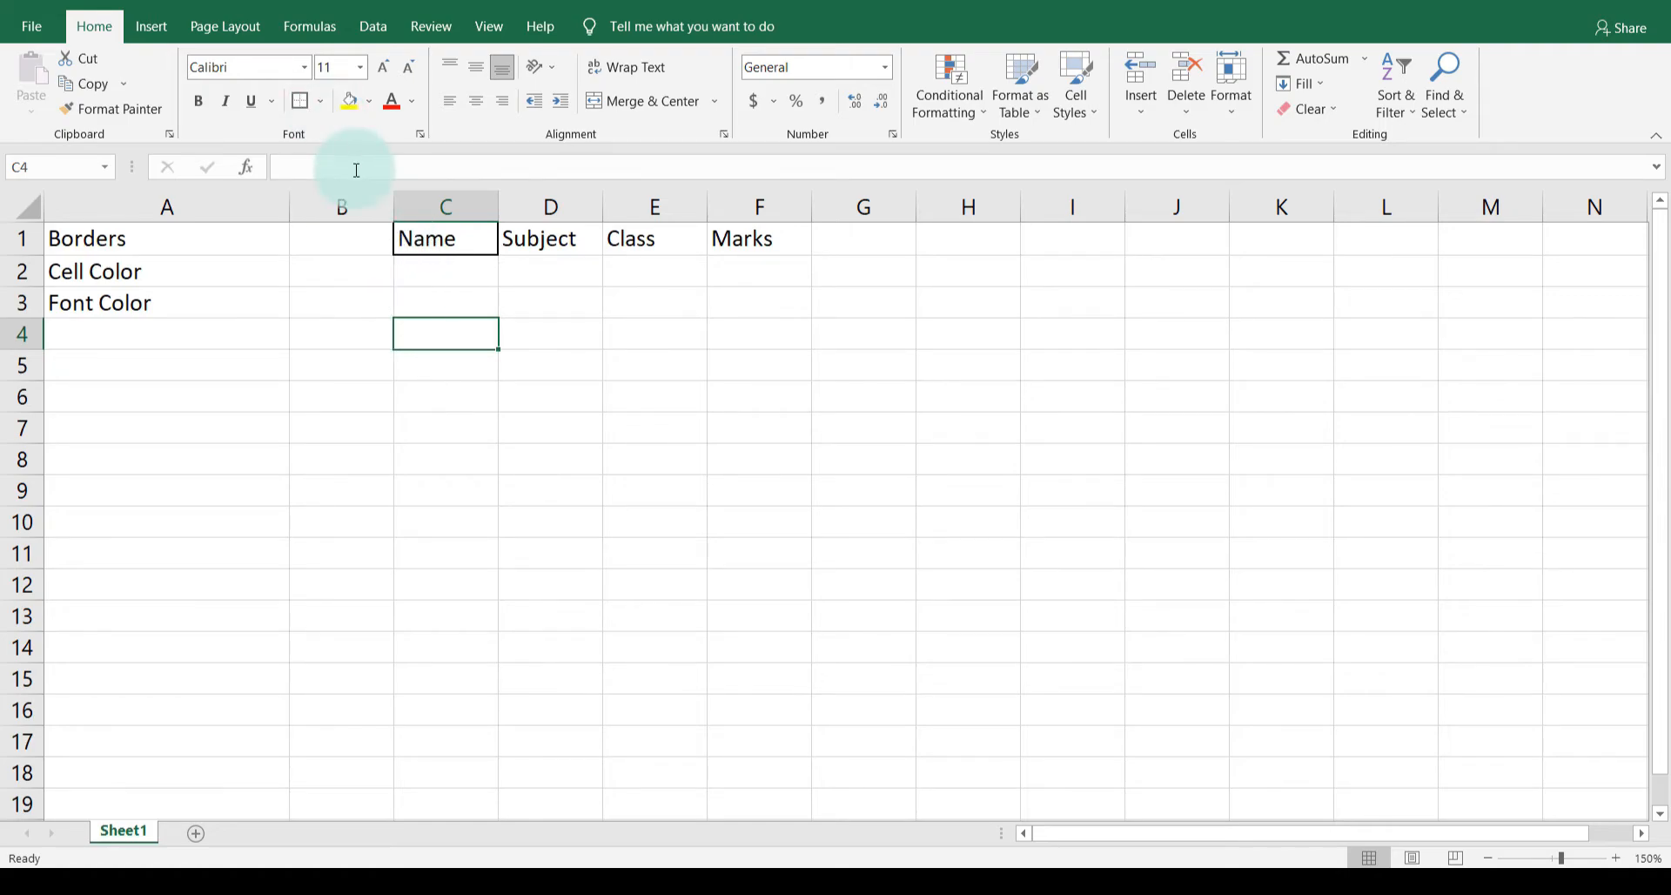
Step: Apply a Top and Bottom Border to the Name heading in cell C1
{"action": "left_click", "coordinate": [319, 102]}
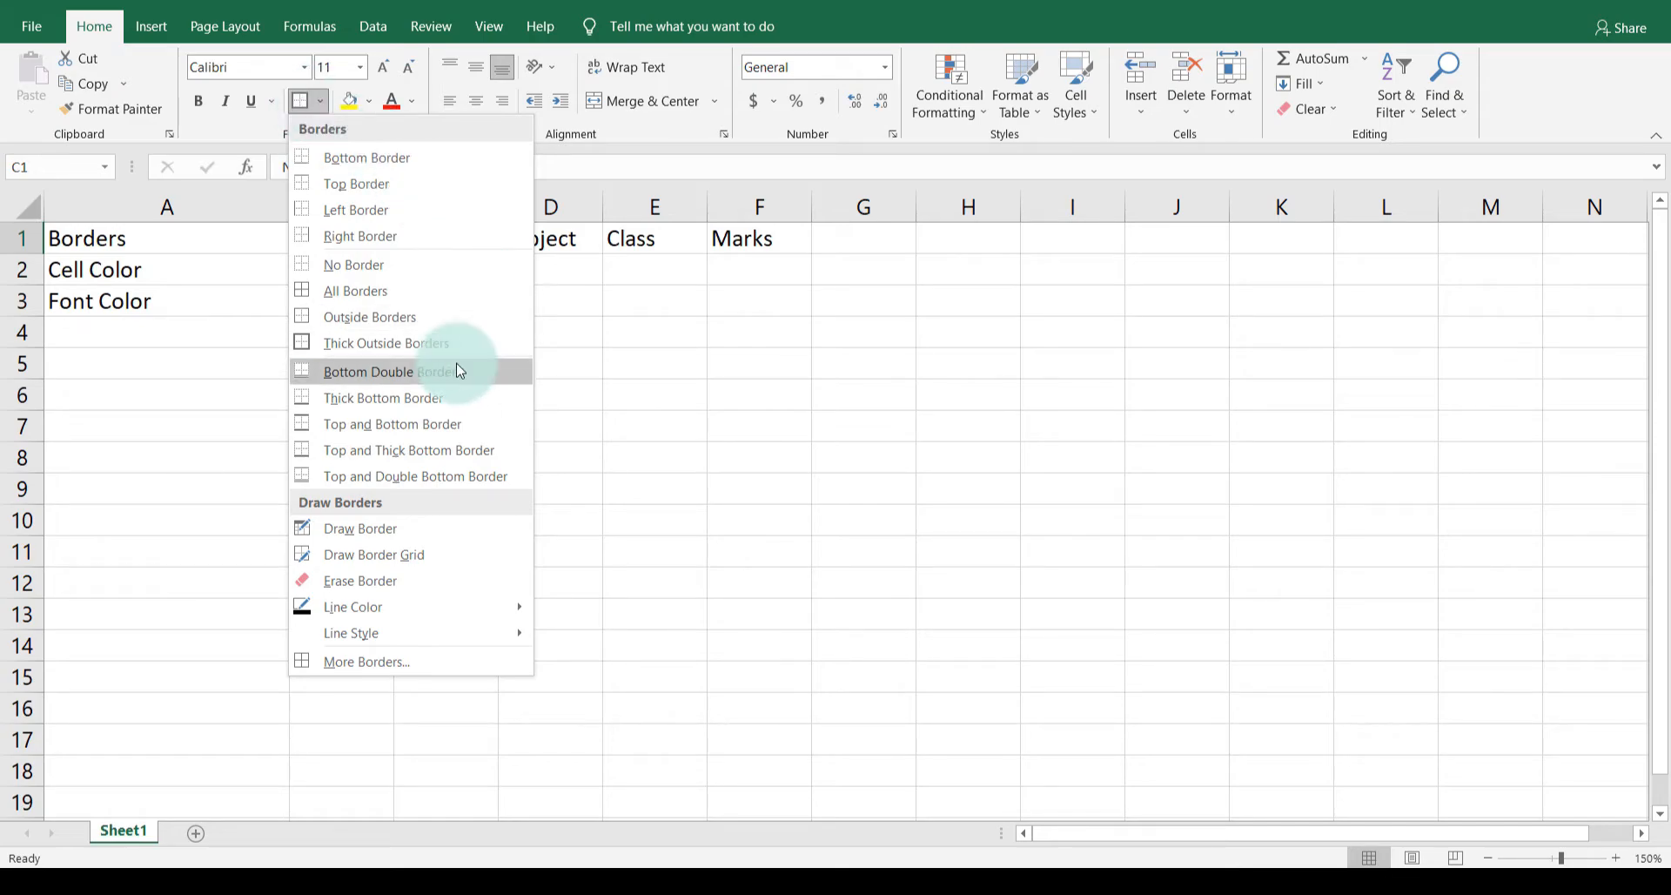
{"action": "left_click", "coordinate": [446, 425]}
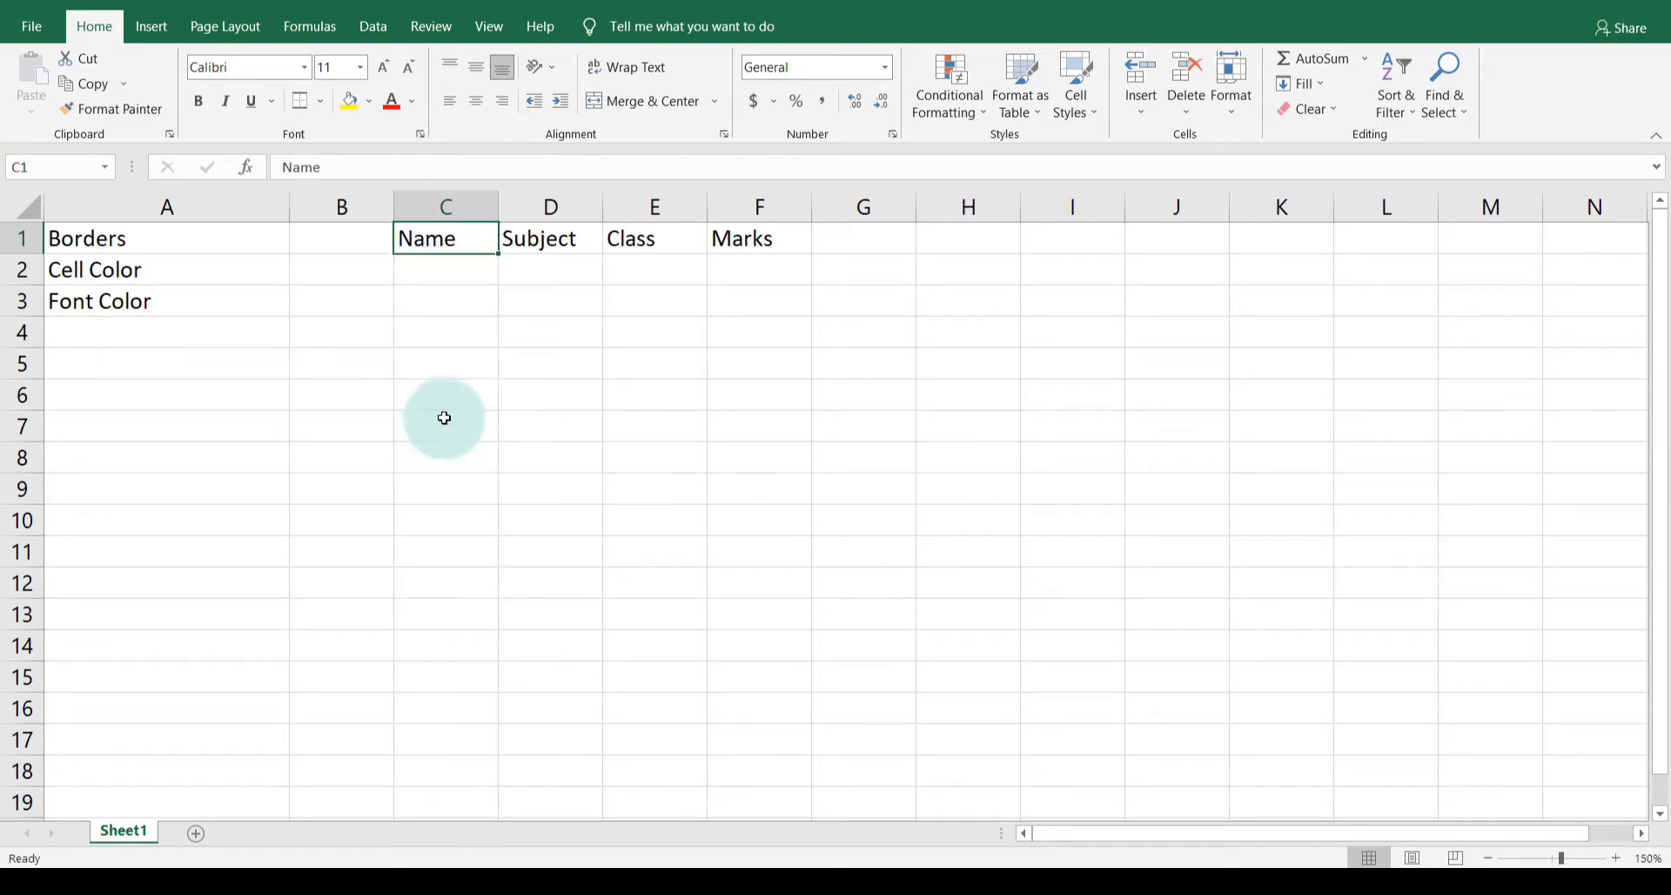
{"action": "left_click", "coordinate": [441, 297]}
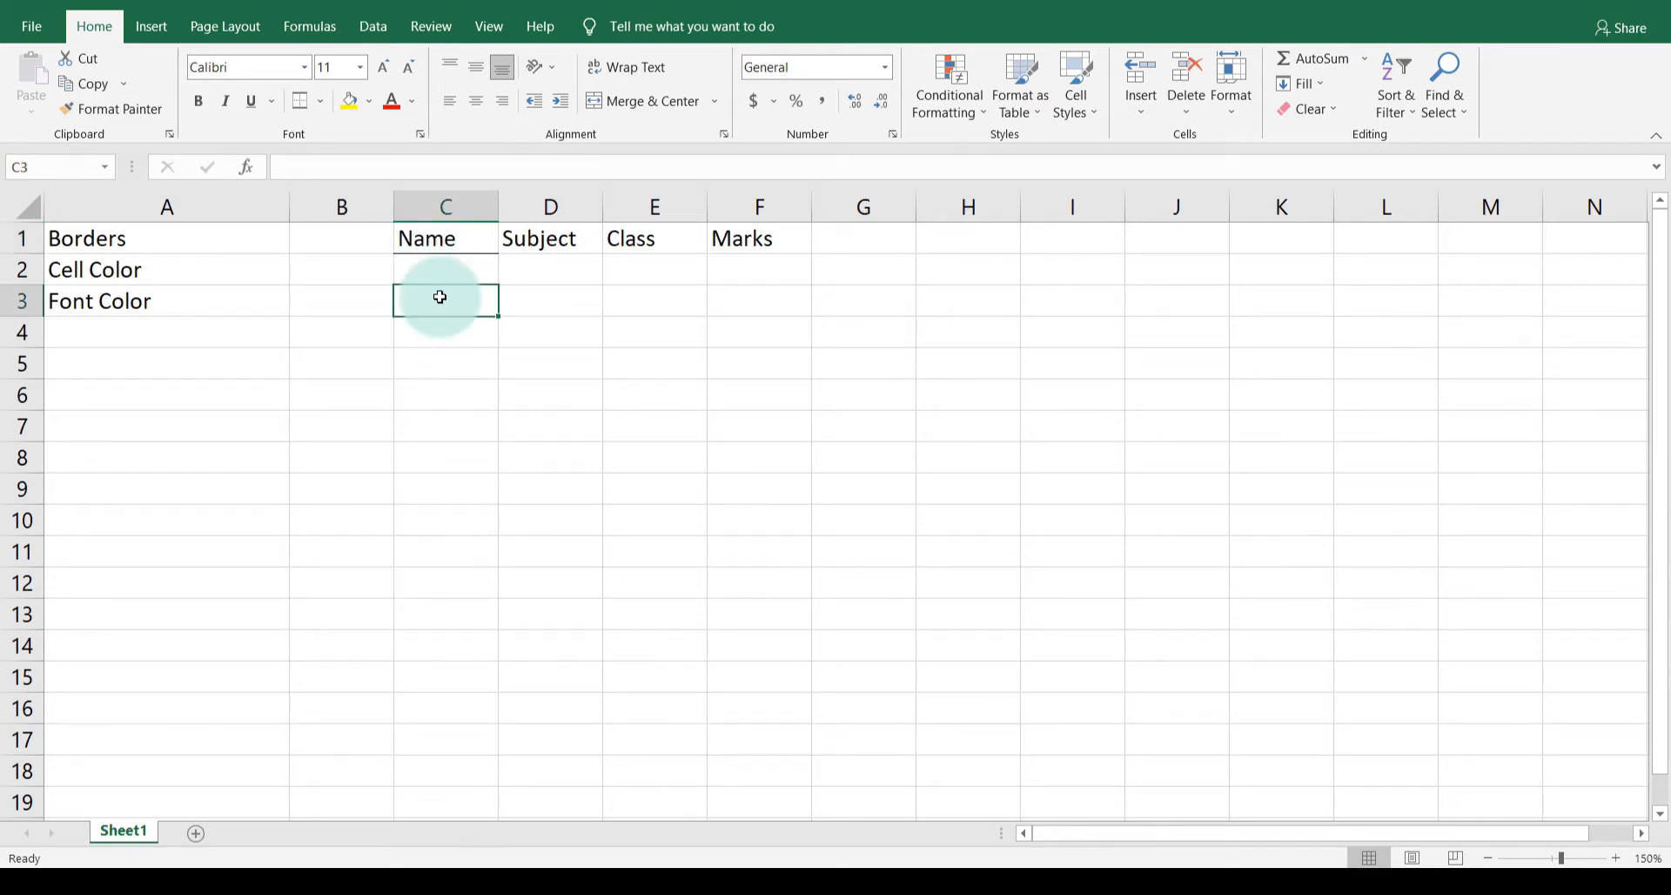
Step: Use Draw Border to draw a line beneath the Name, Subject and Class headings in C1:E1
{"action": "left_click", "coordinate": [443, 250]}
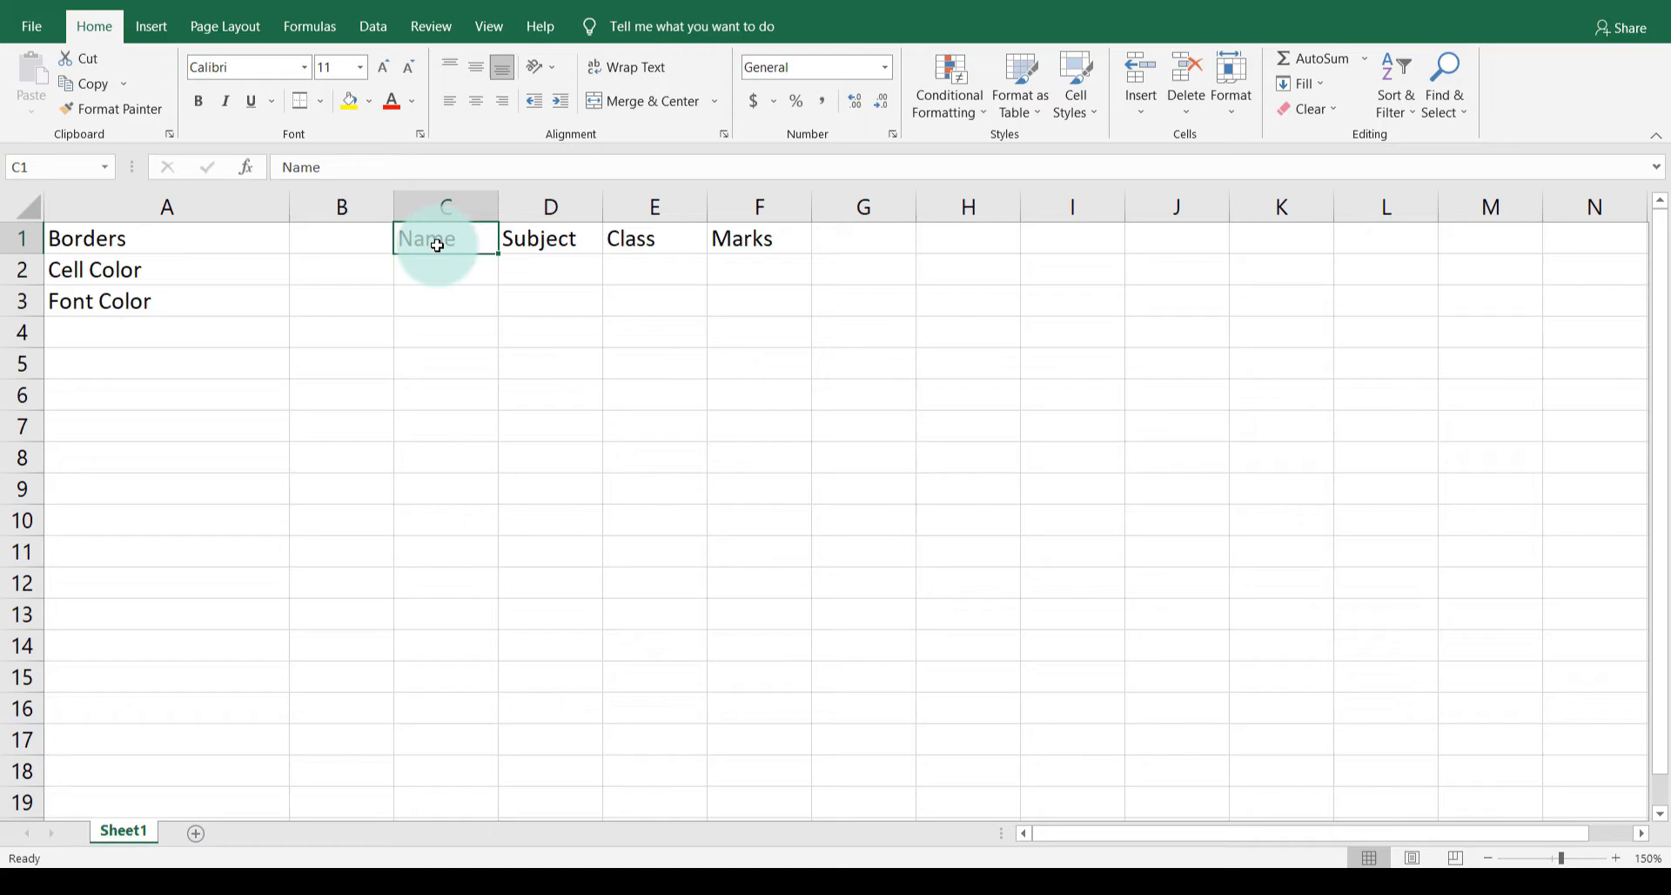
{"action": "left_click", "coordinate": [329, 111]}
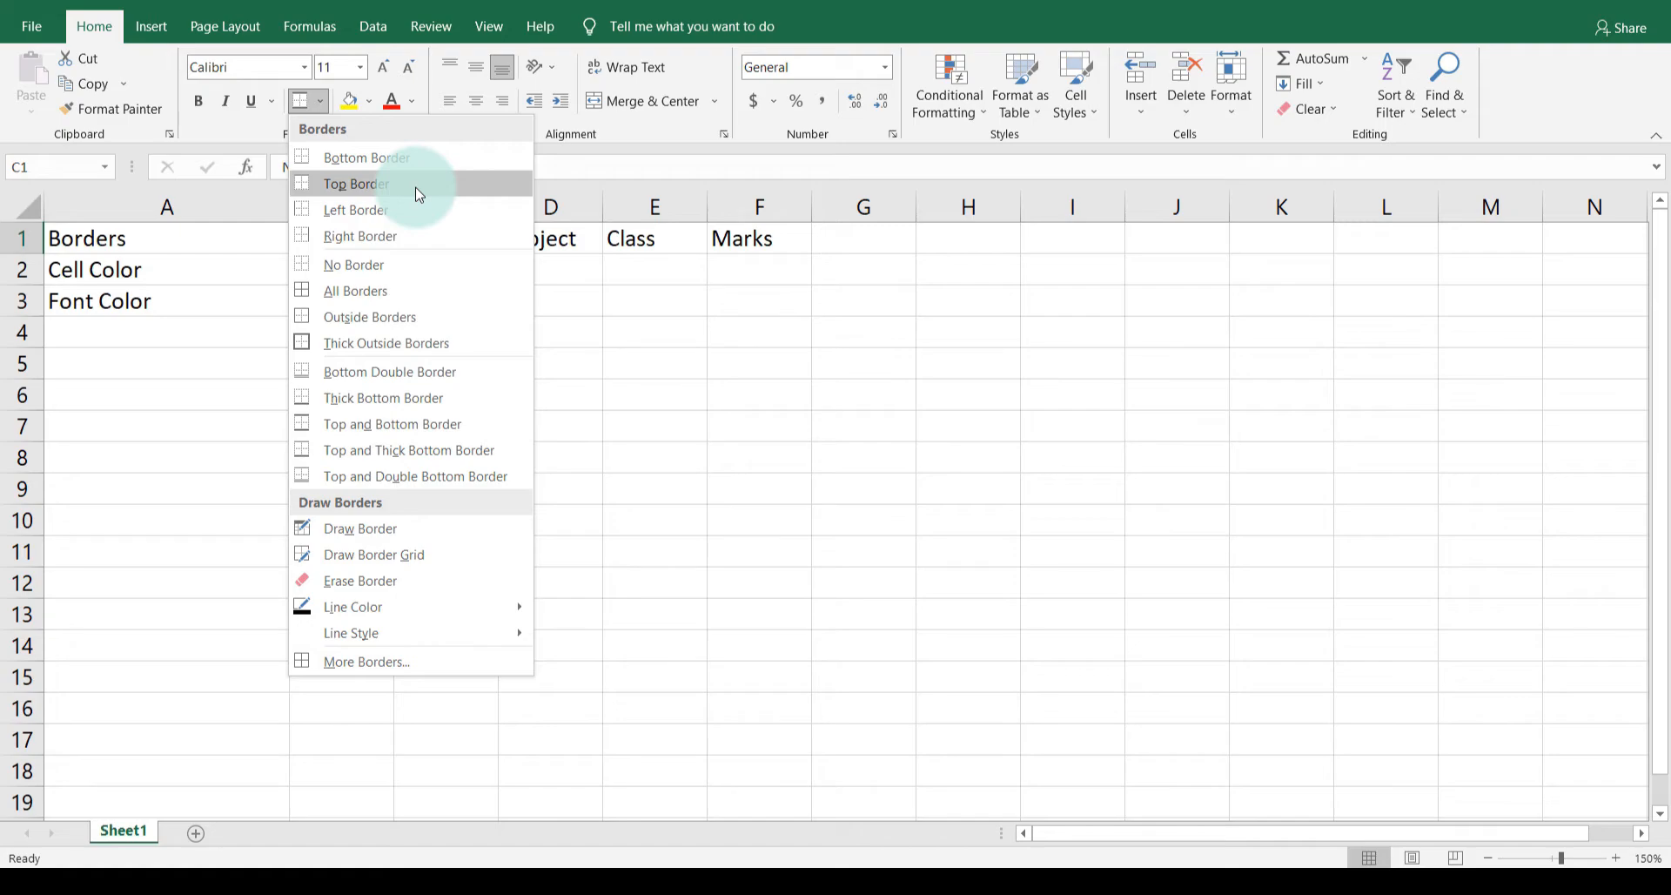
{"action": "left_click", "coordinate": [387, 531]}
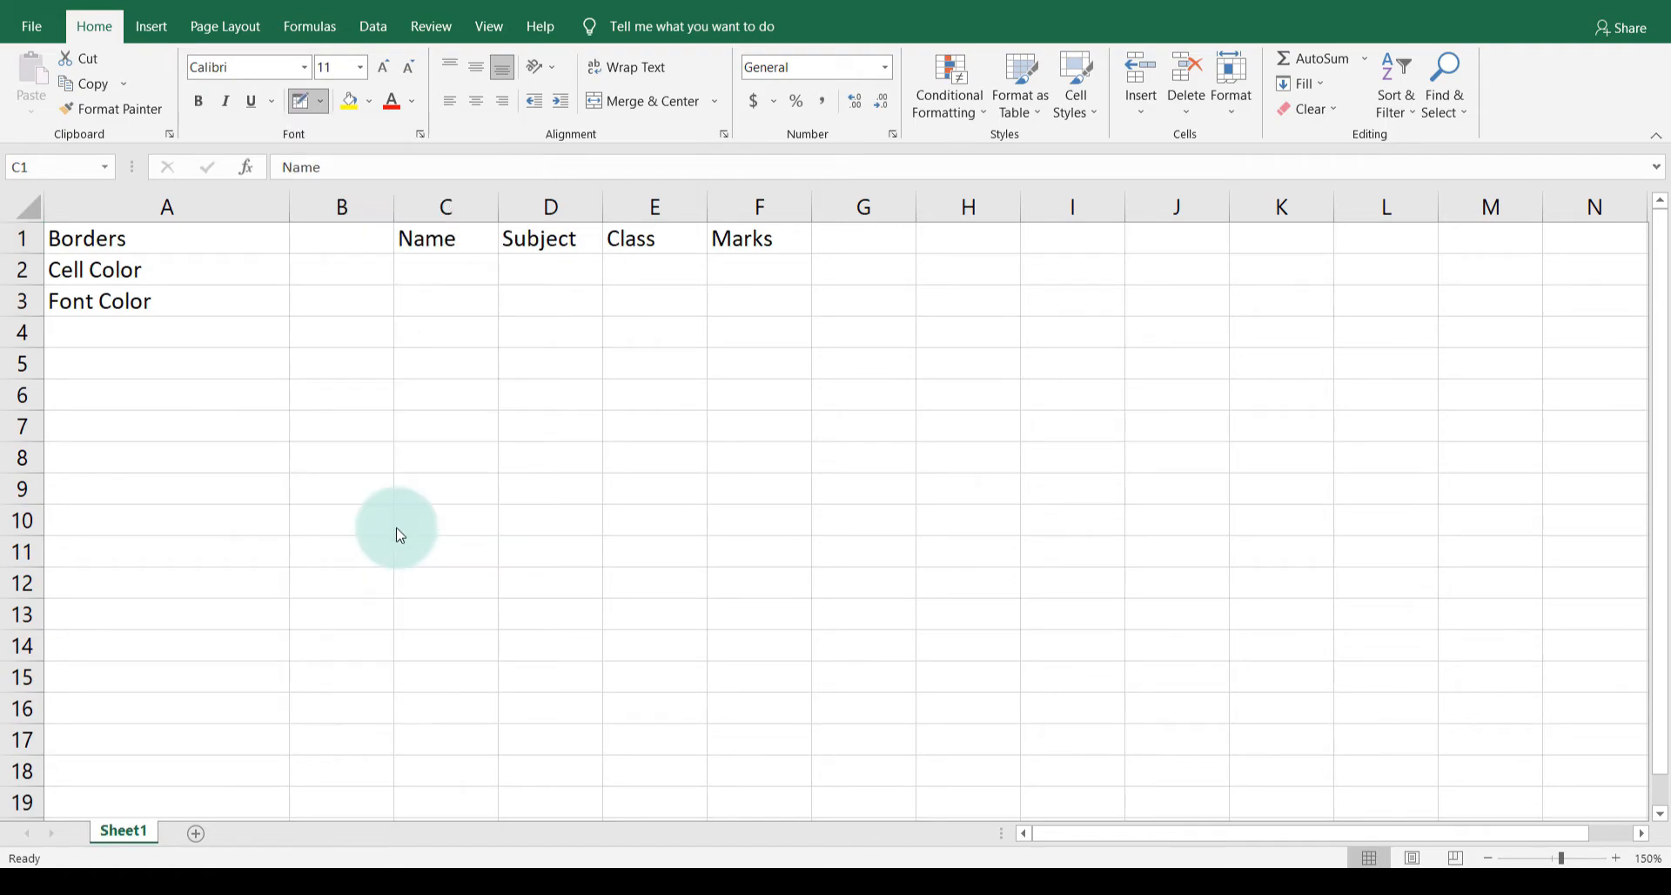
{"action": "left_click", "coordinate": [320, 100]}
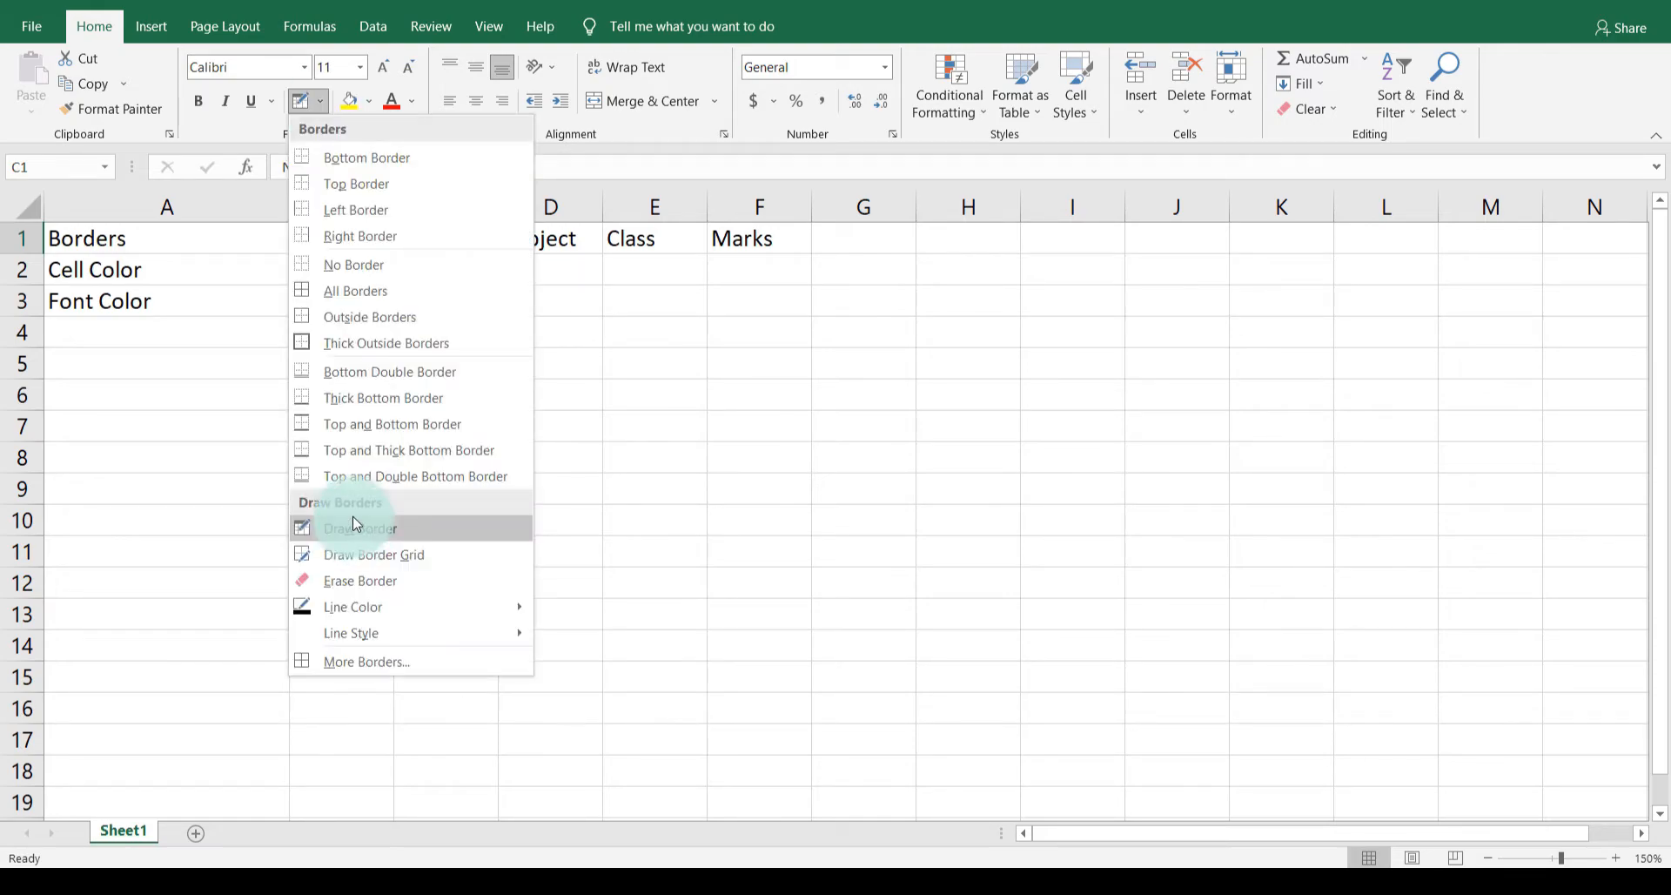
{"action": "left_click", "coordinate": [354, 526]}
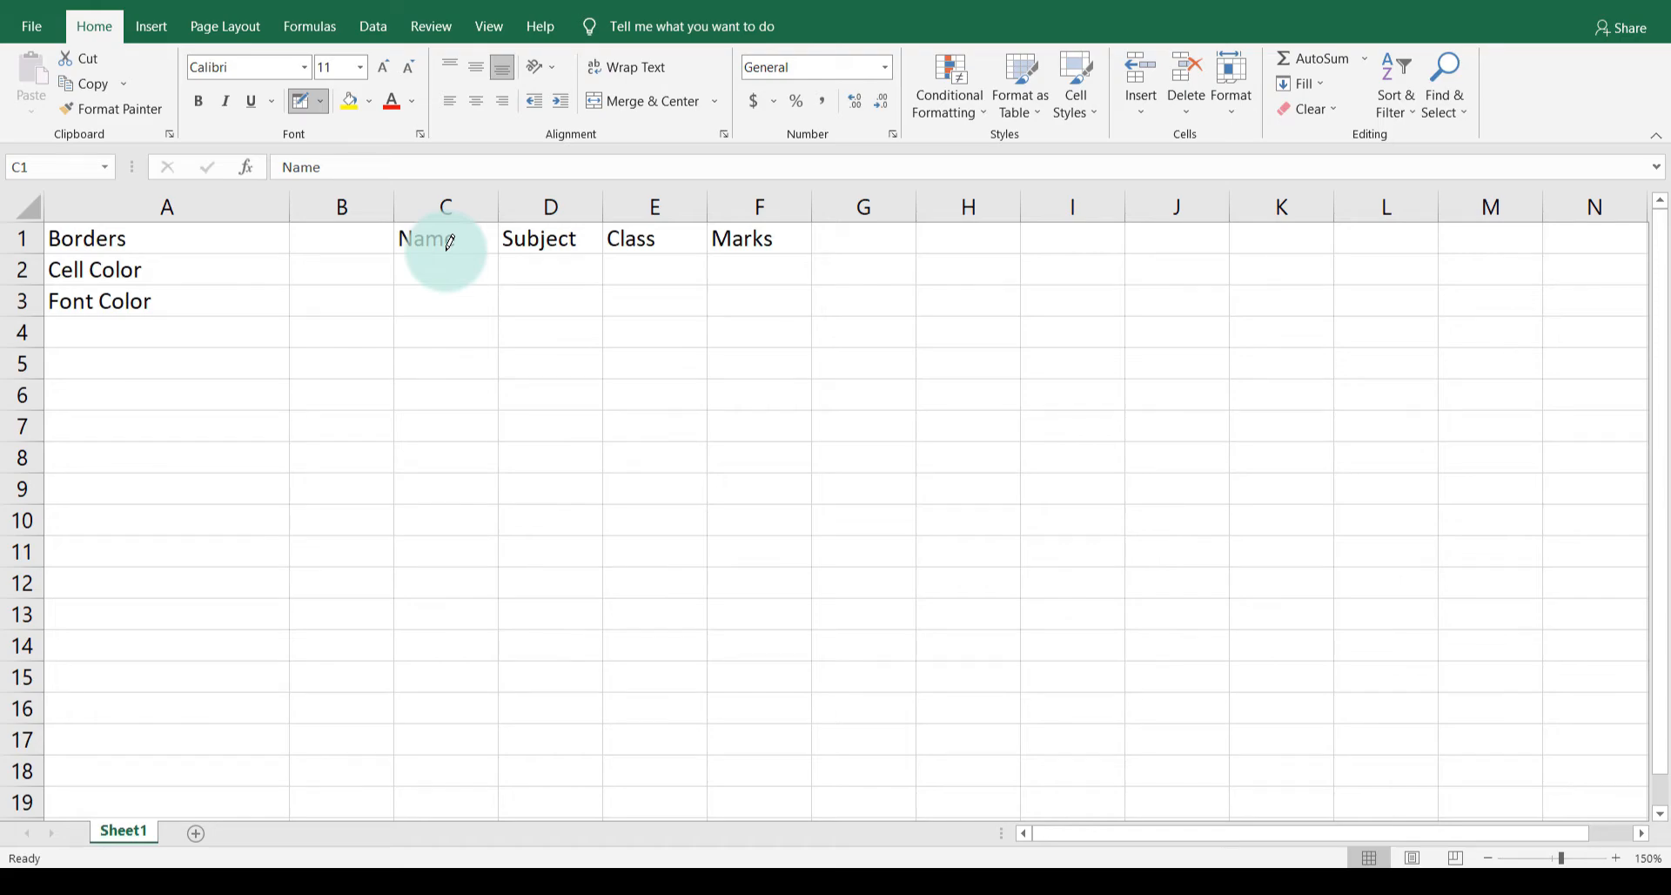
{"action": "left_click_drag", "start_coordinate": [448, 247], "coordinate": [634, 242]}
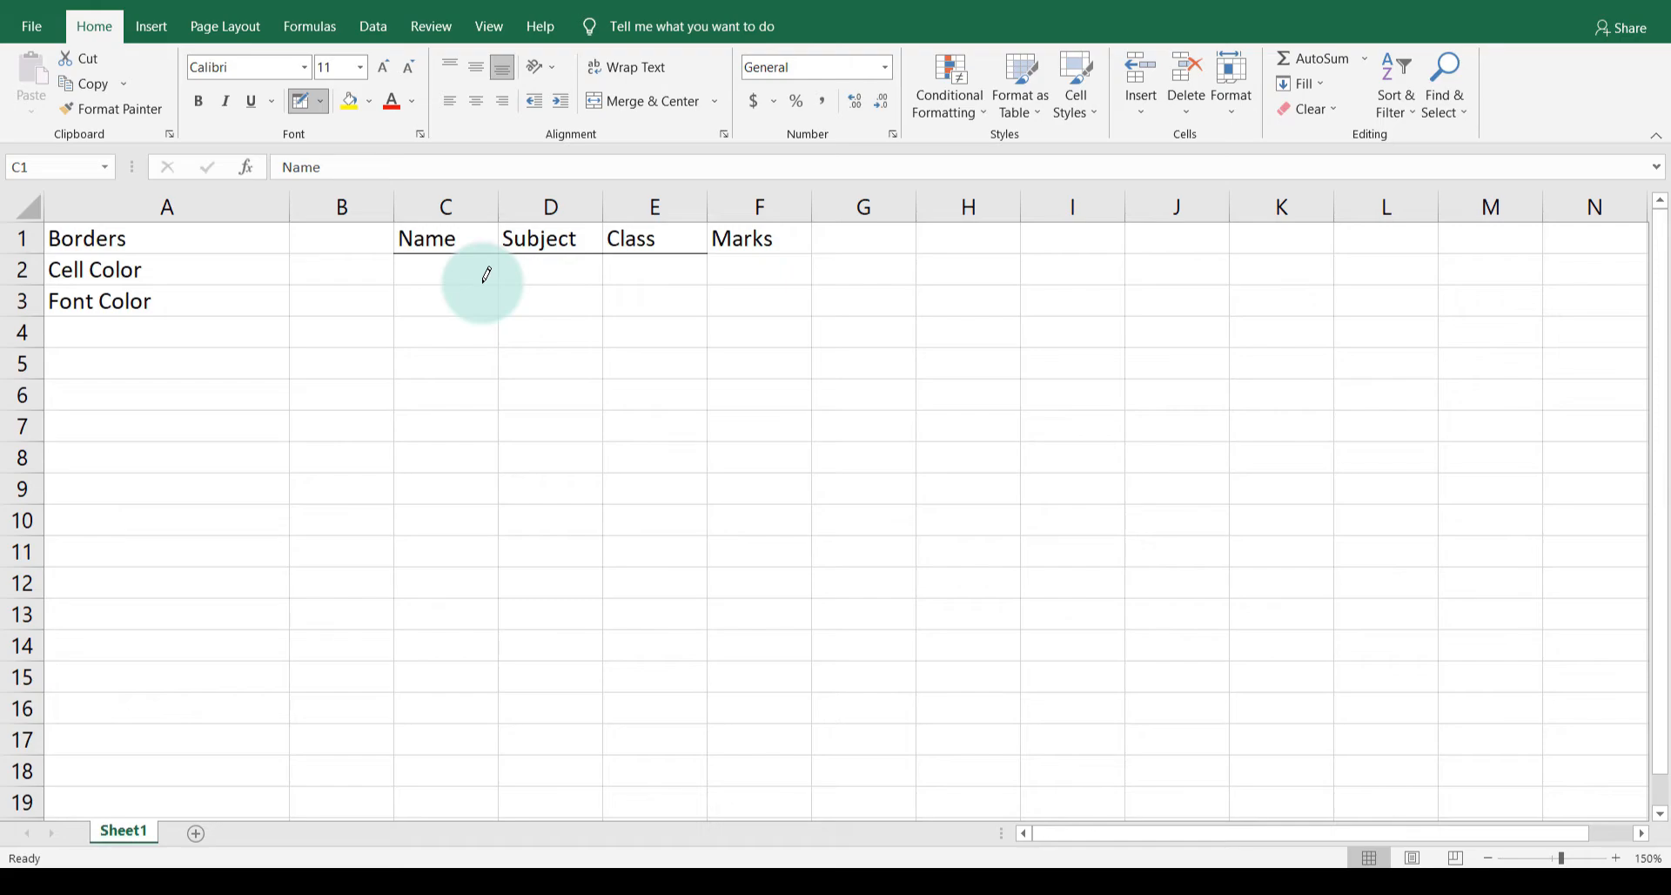
{"action": "key", "text": "Escape"}
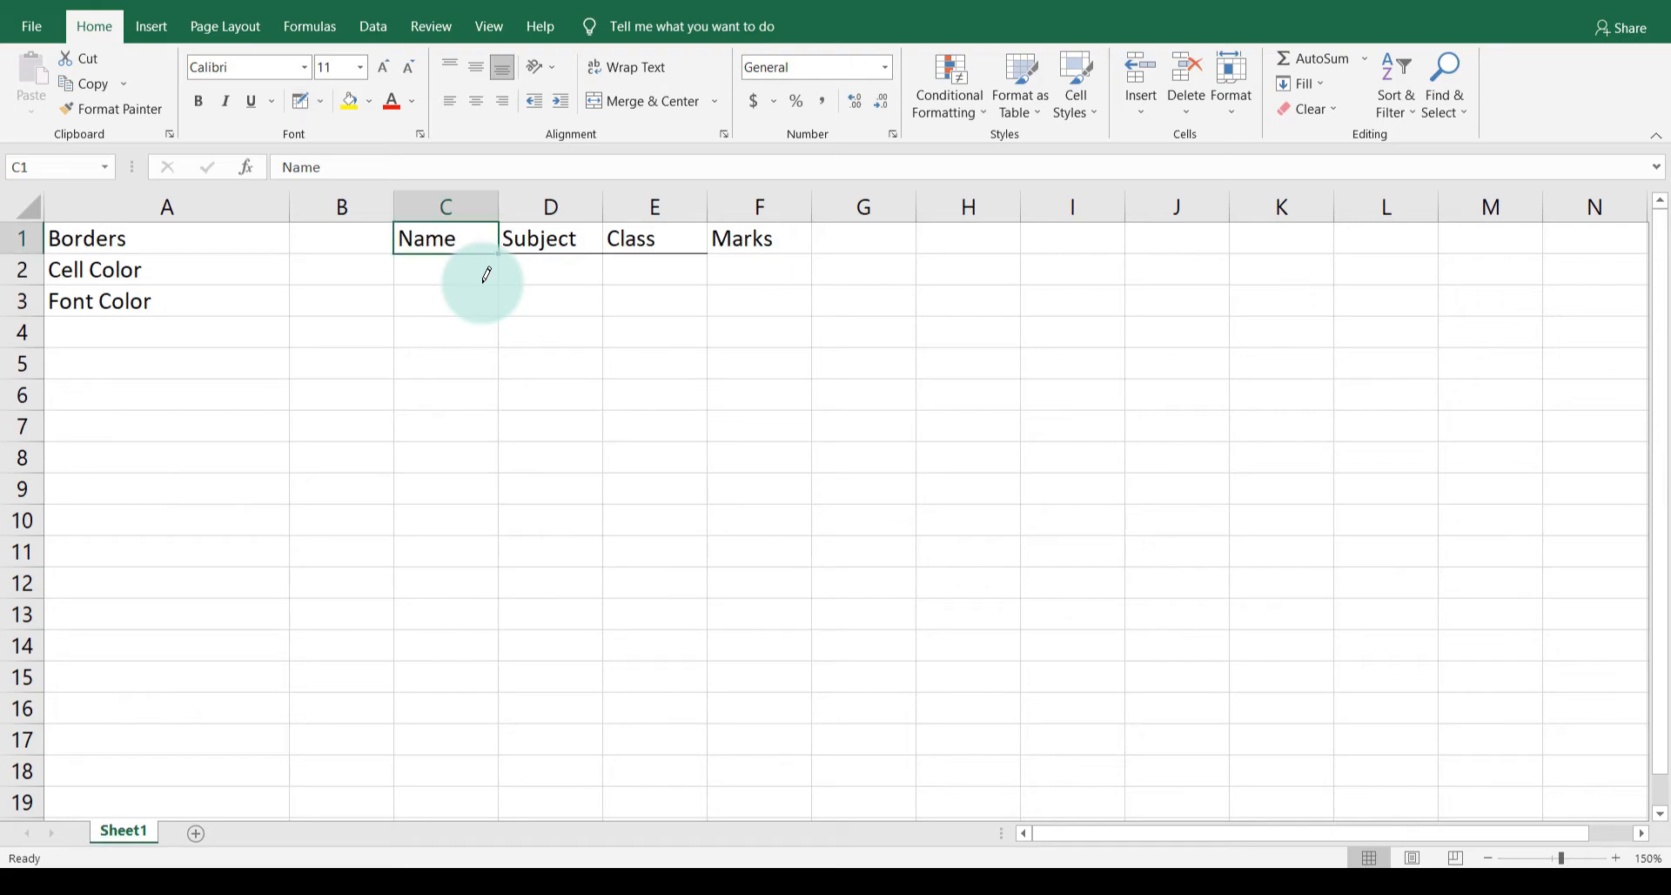
Step: Use Erase Border to remove the bottom border of the Name heading in cell C1
{"action": "left_click", "coordinate": [322, 103]}
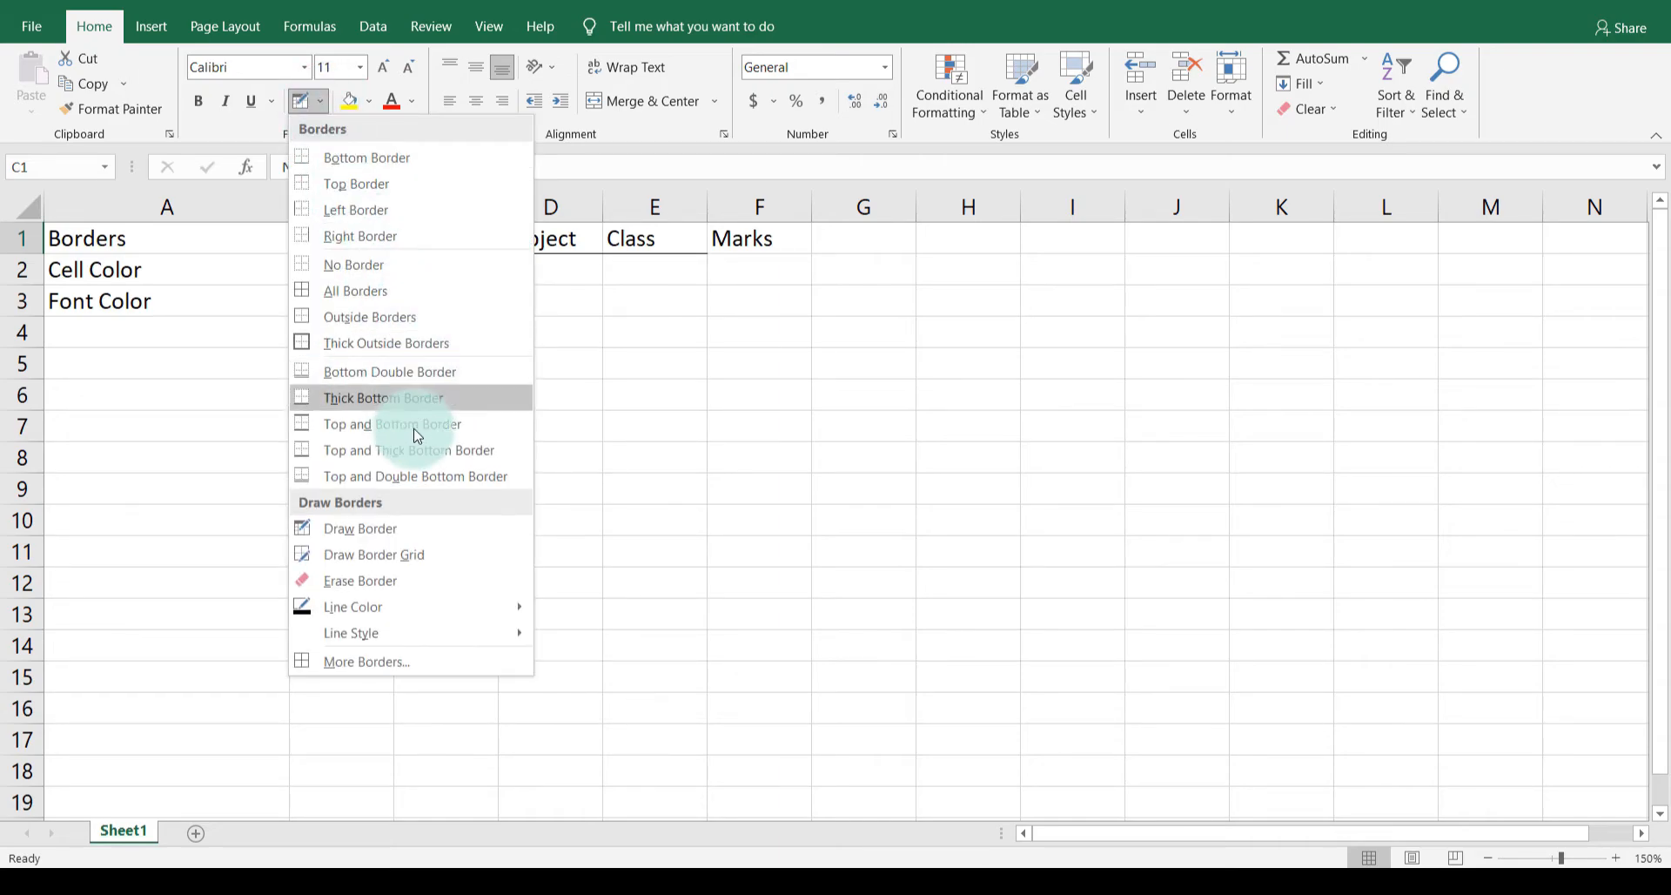
{"action": "left_click", "coordinate": [376, 581]}
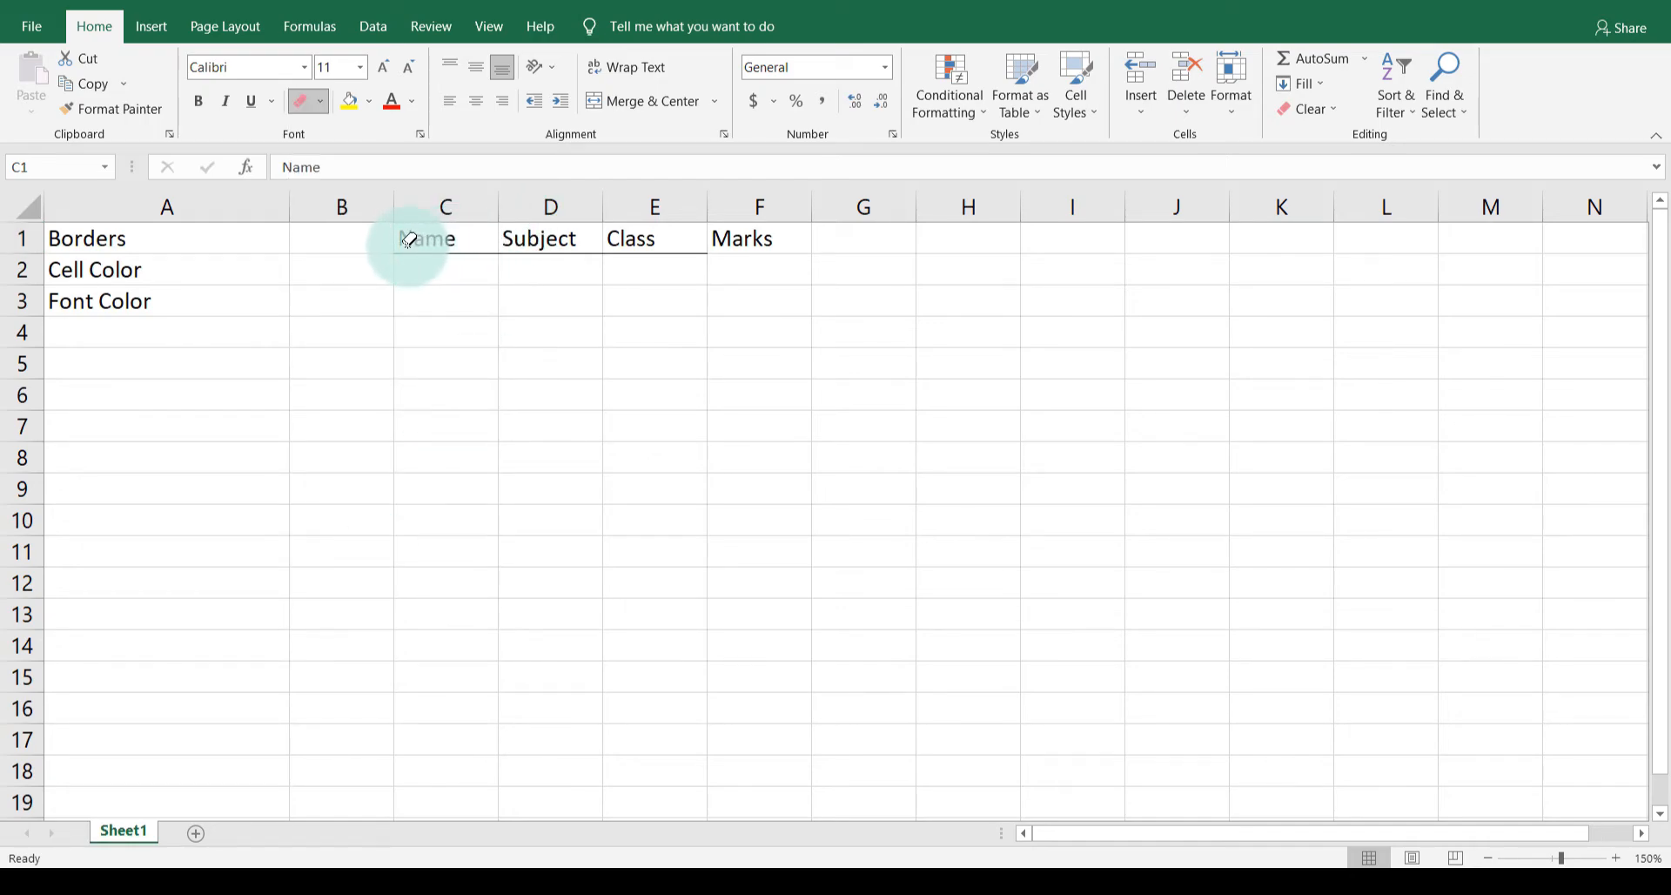
{"action": "left_click", "coordinate": [443, 249]}
{"action": "left_click", "coordinate": [442, 250]}
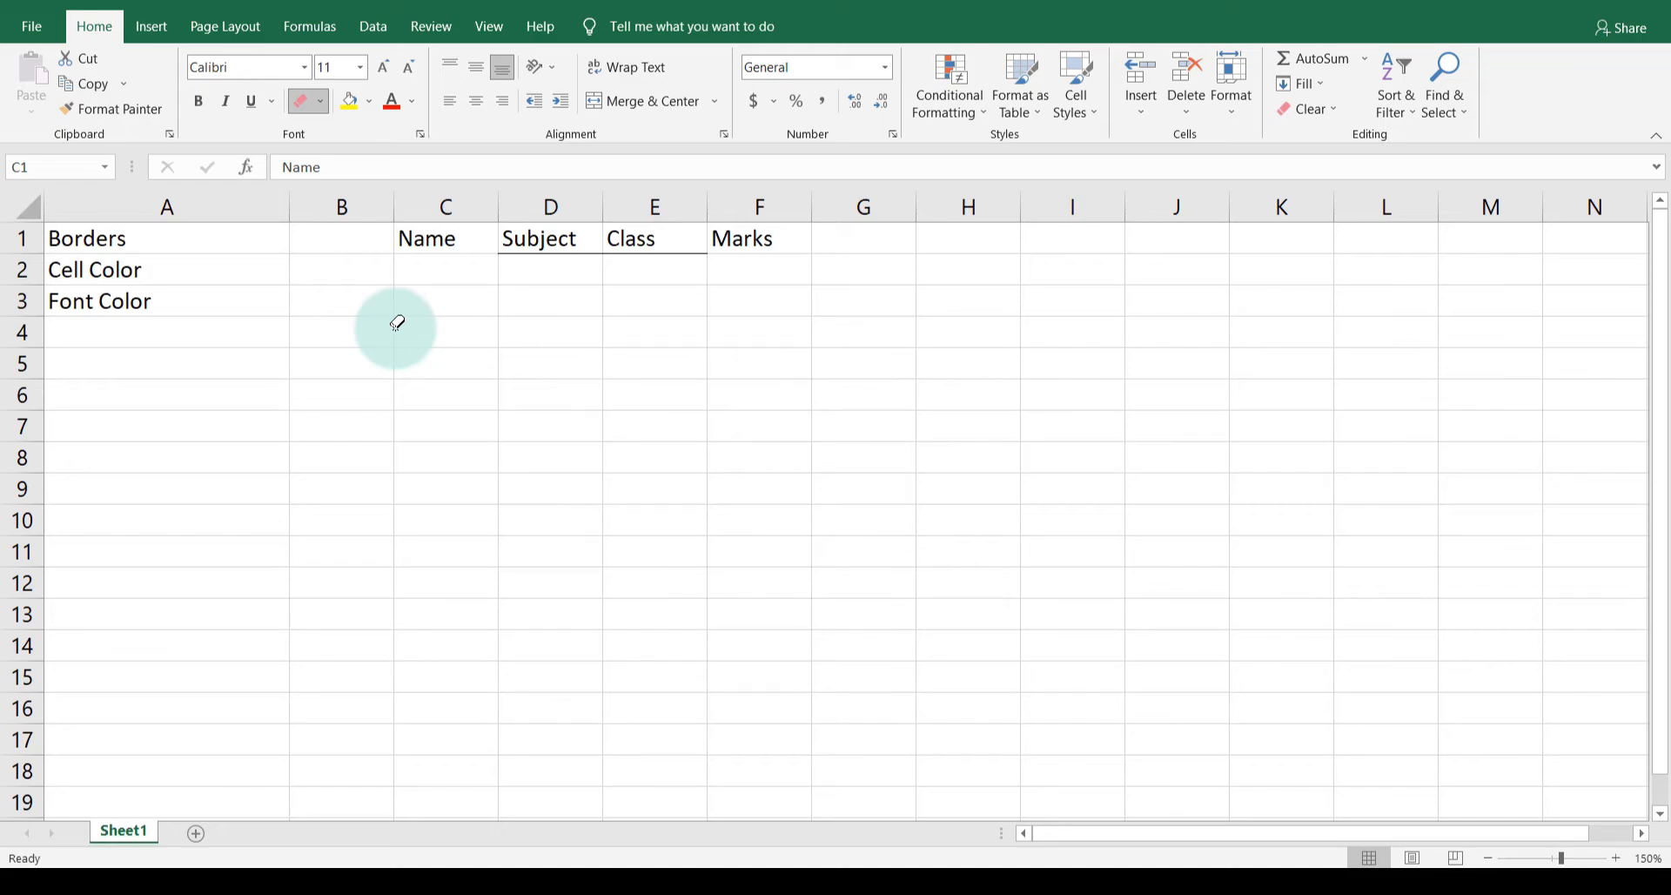
{"action": "key", "text": "Escape"}
{"action": "left_click", "coordinate": [369, 102]}
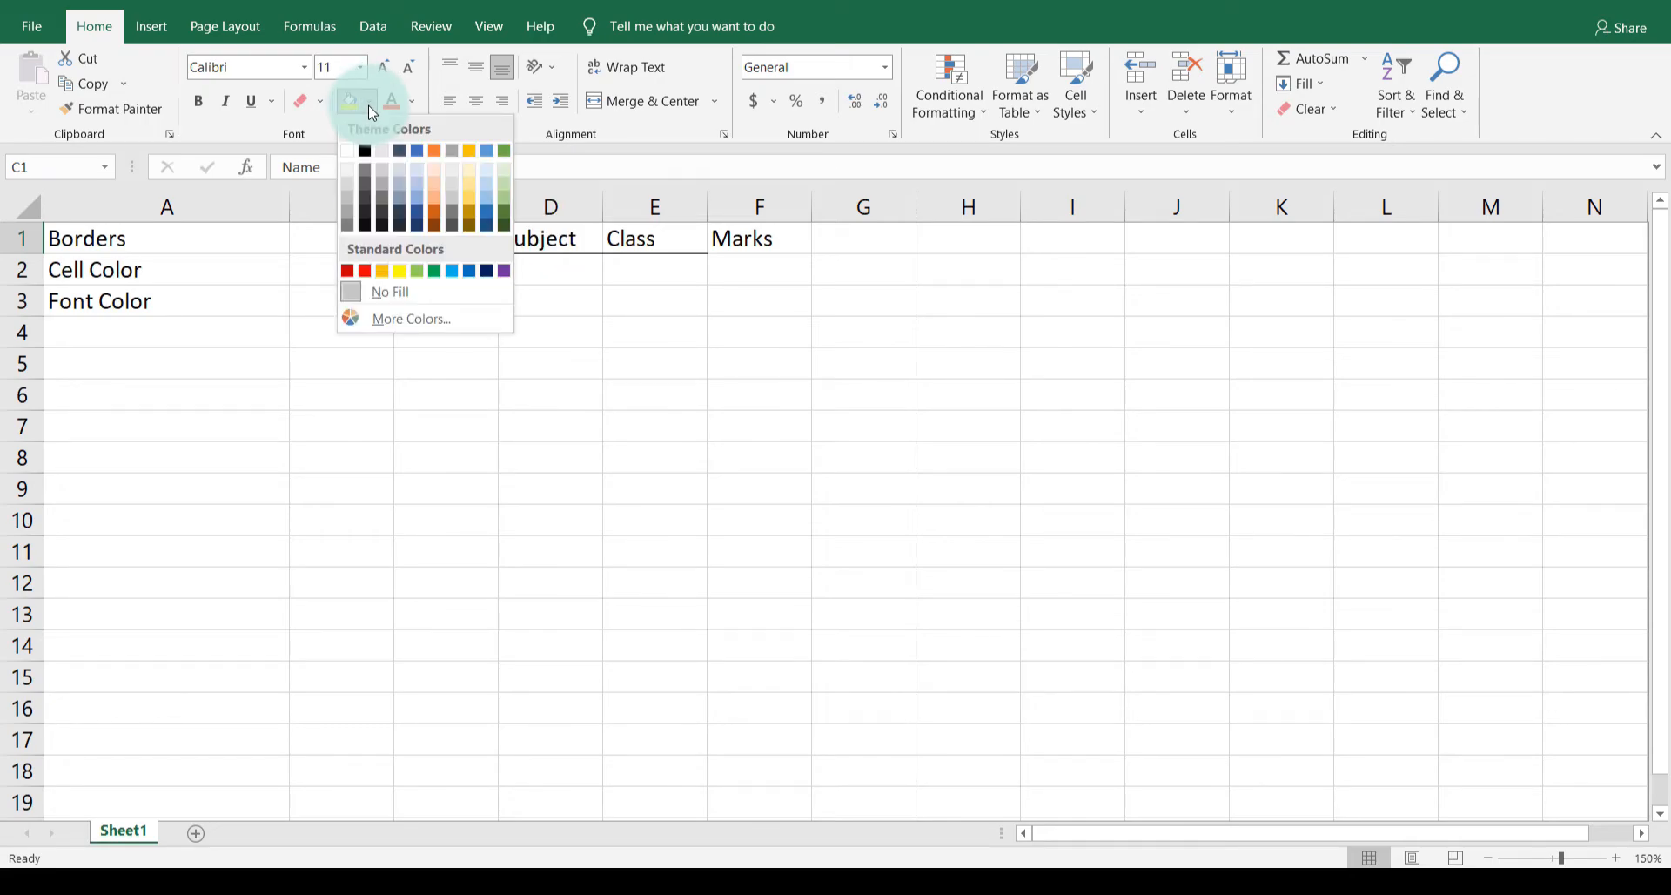
{"action": "left_click", "coordinate": [323, 104]}
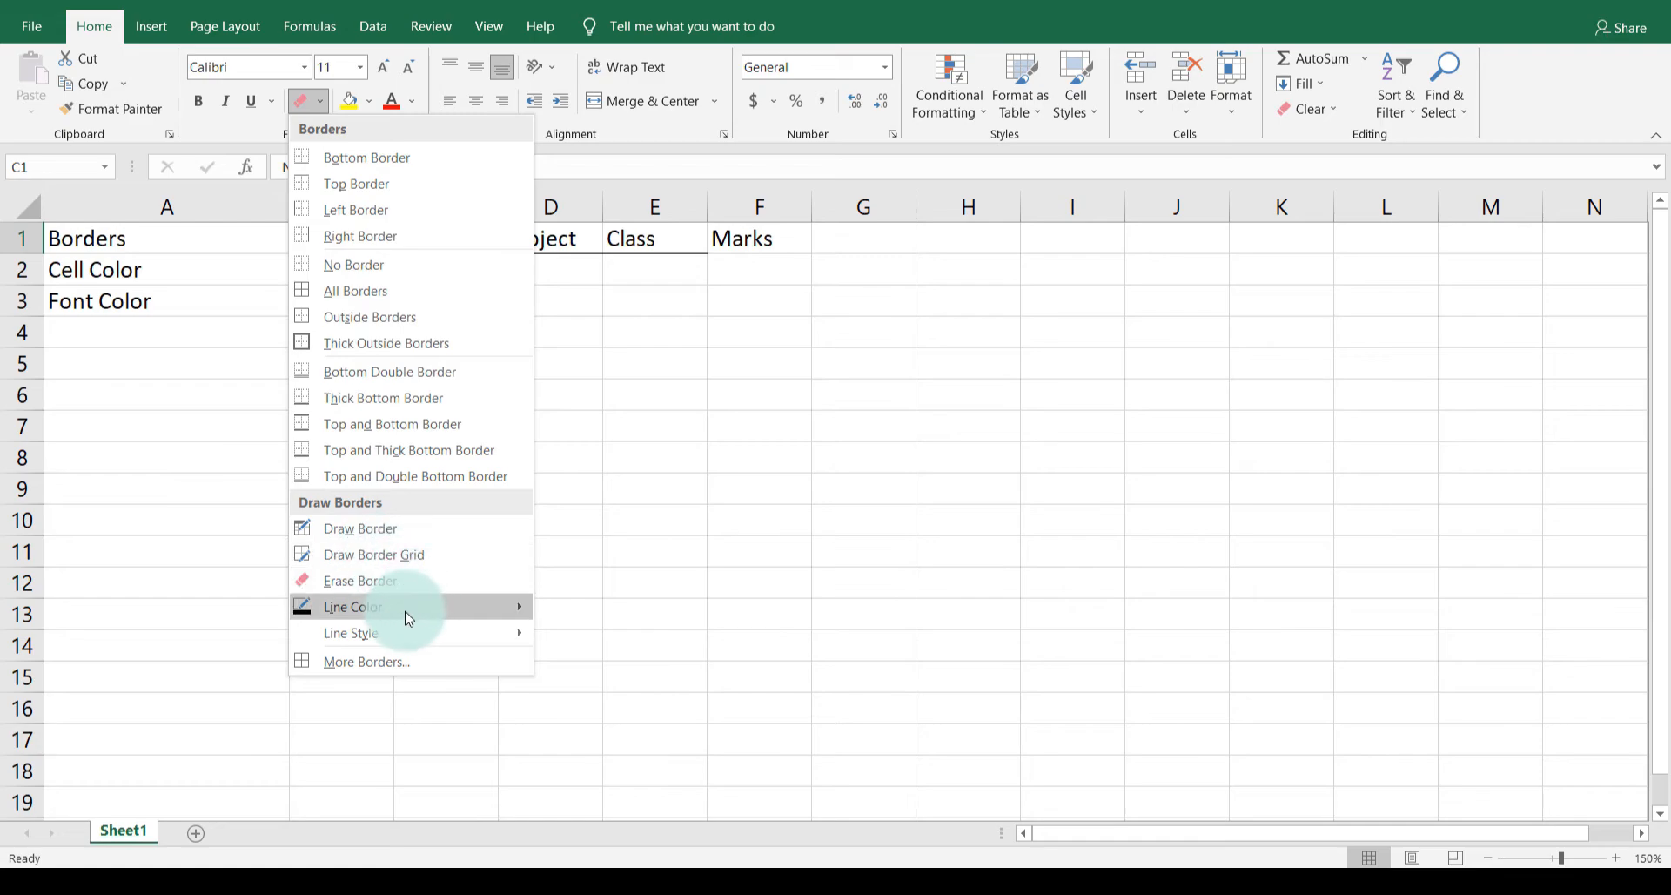
{"action": "mouse_move", "coordinate": [409, 618]}
{"action": "mouse_move", "coordinate": [410, 604]}
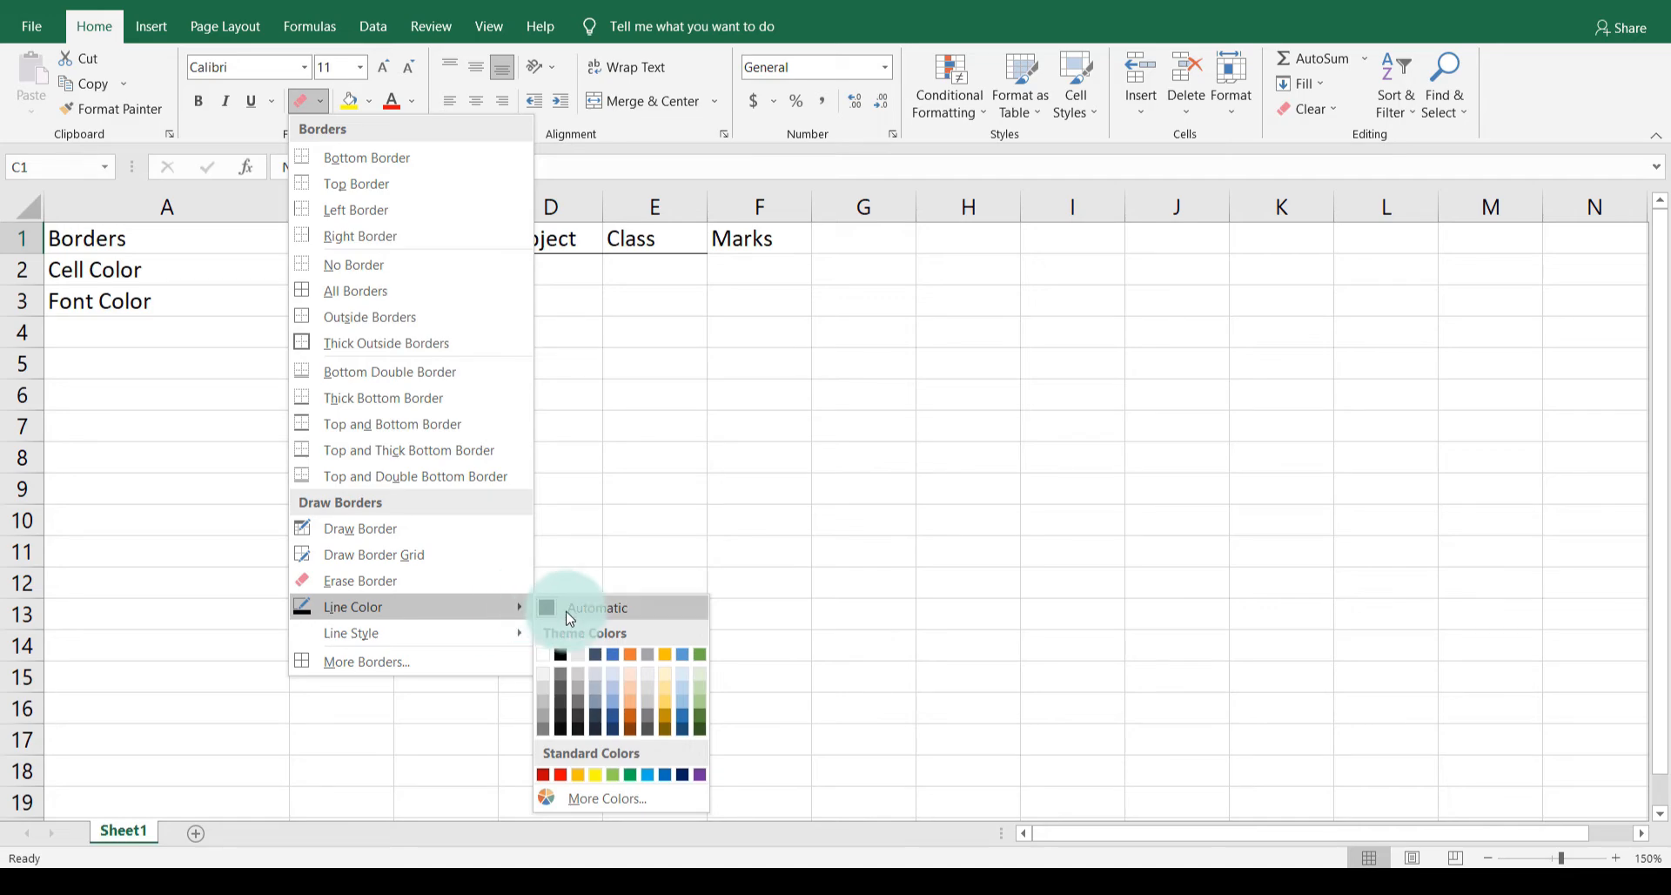
{"action": "left_click", "coordinate": [575, 295]}
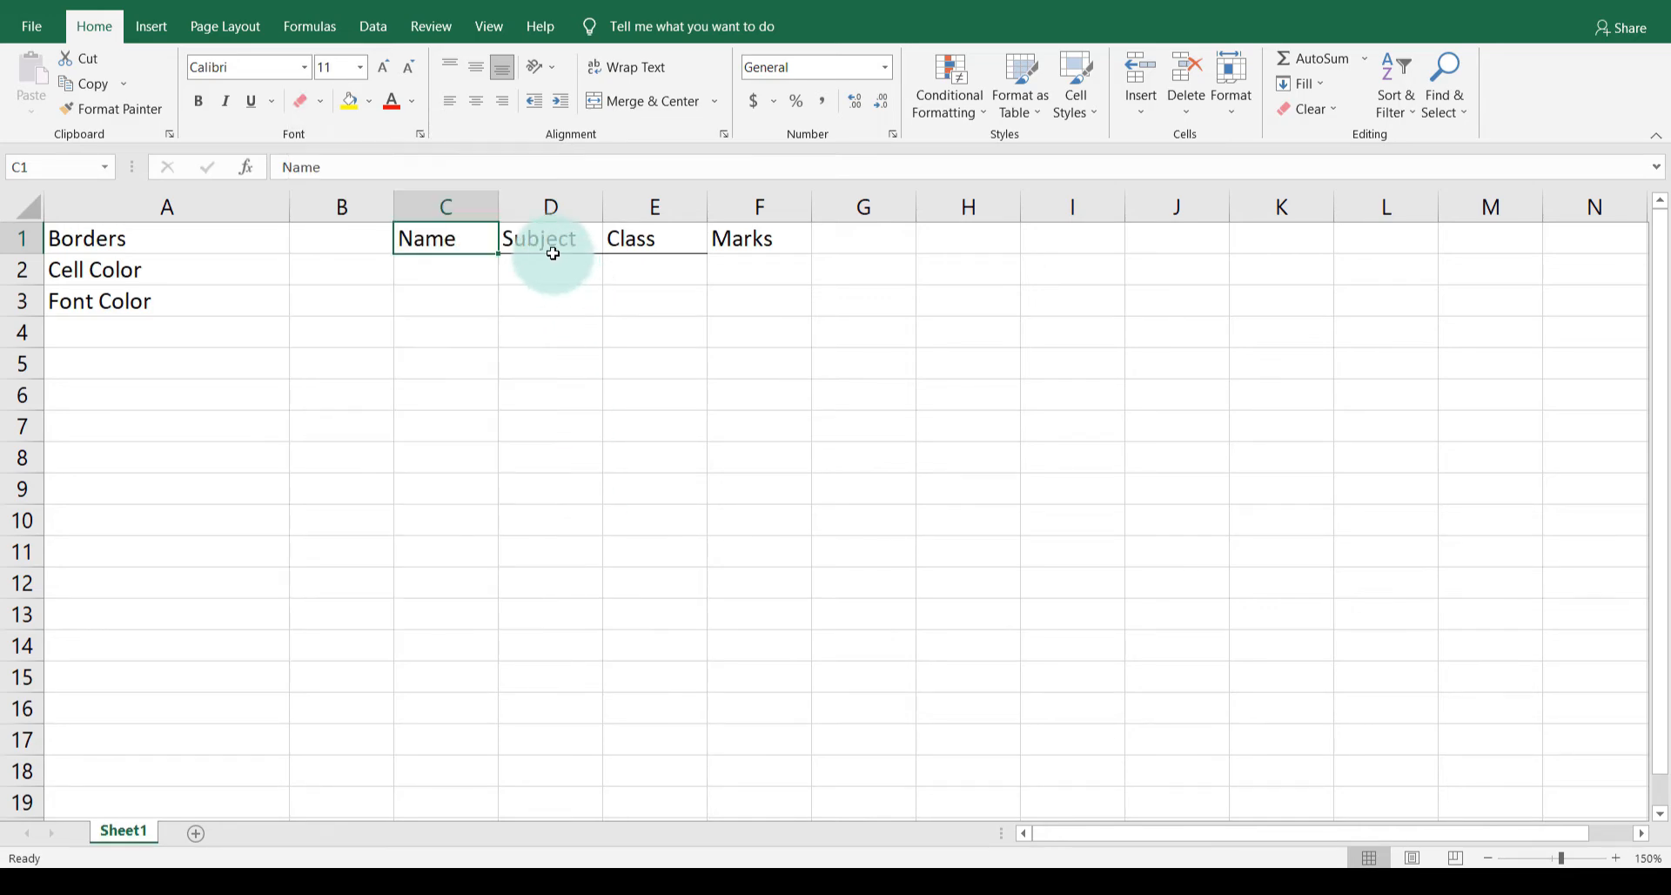
Step: Set the border line color to red and draw a line along the bottom of the Subject heading in D1
{"action": "left_click", "coordinate": [552, 243]}
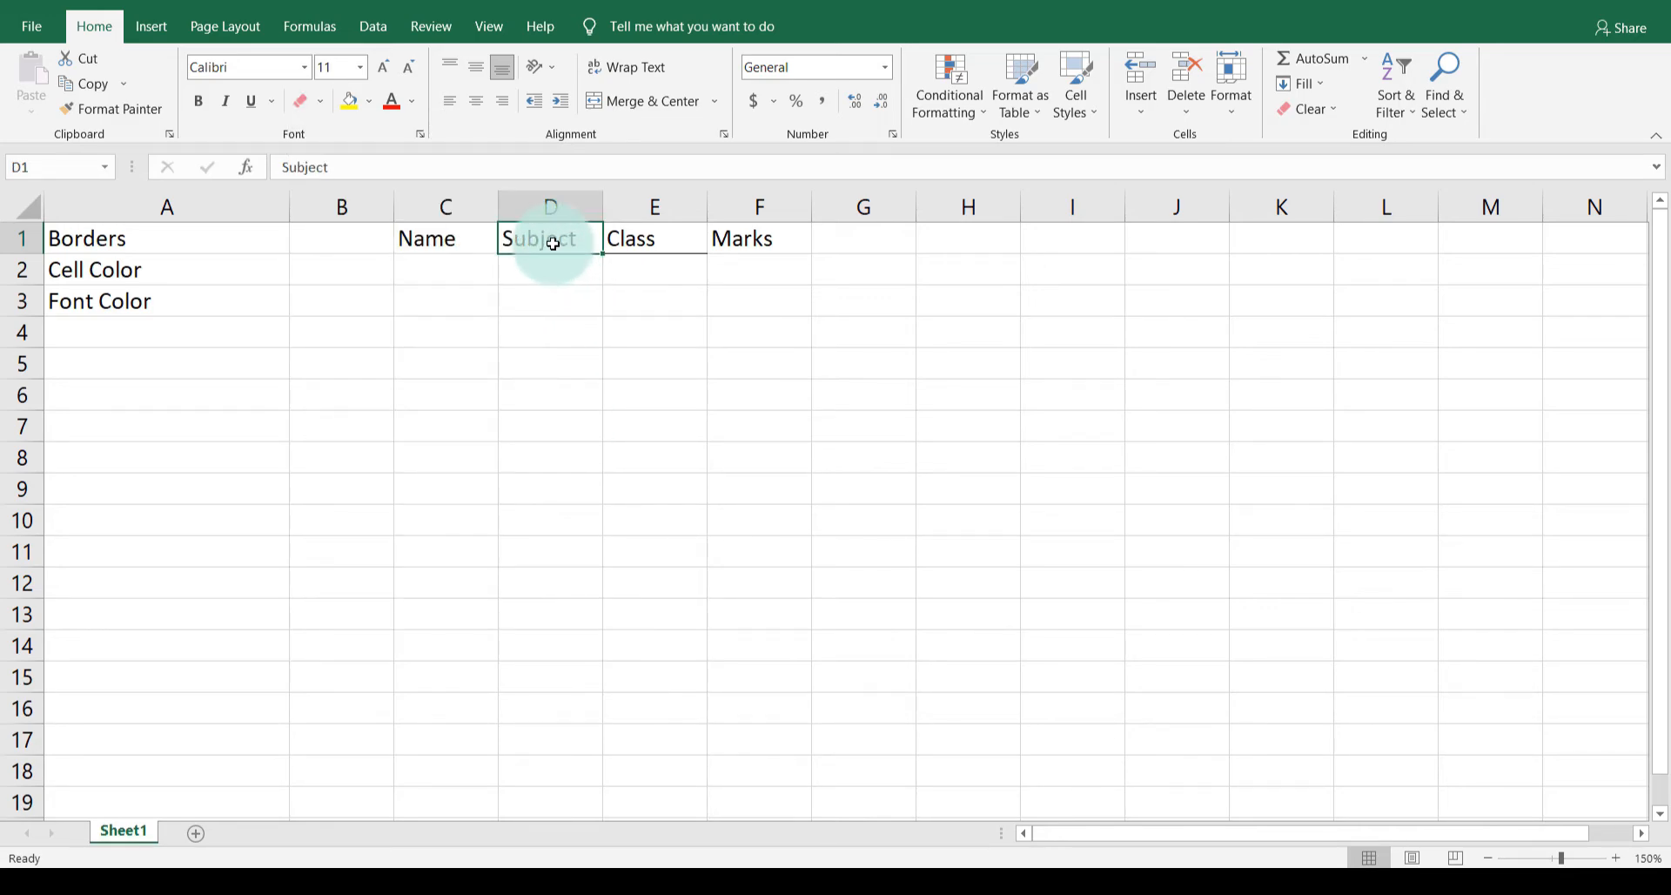
{"action": "left_click", "coordinate": [323, 101]}
{"action": "mouse_move", "coordinate": [403, 607]}
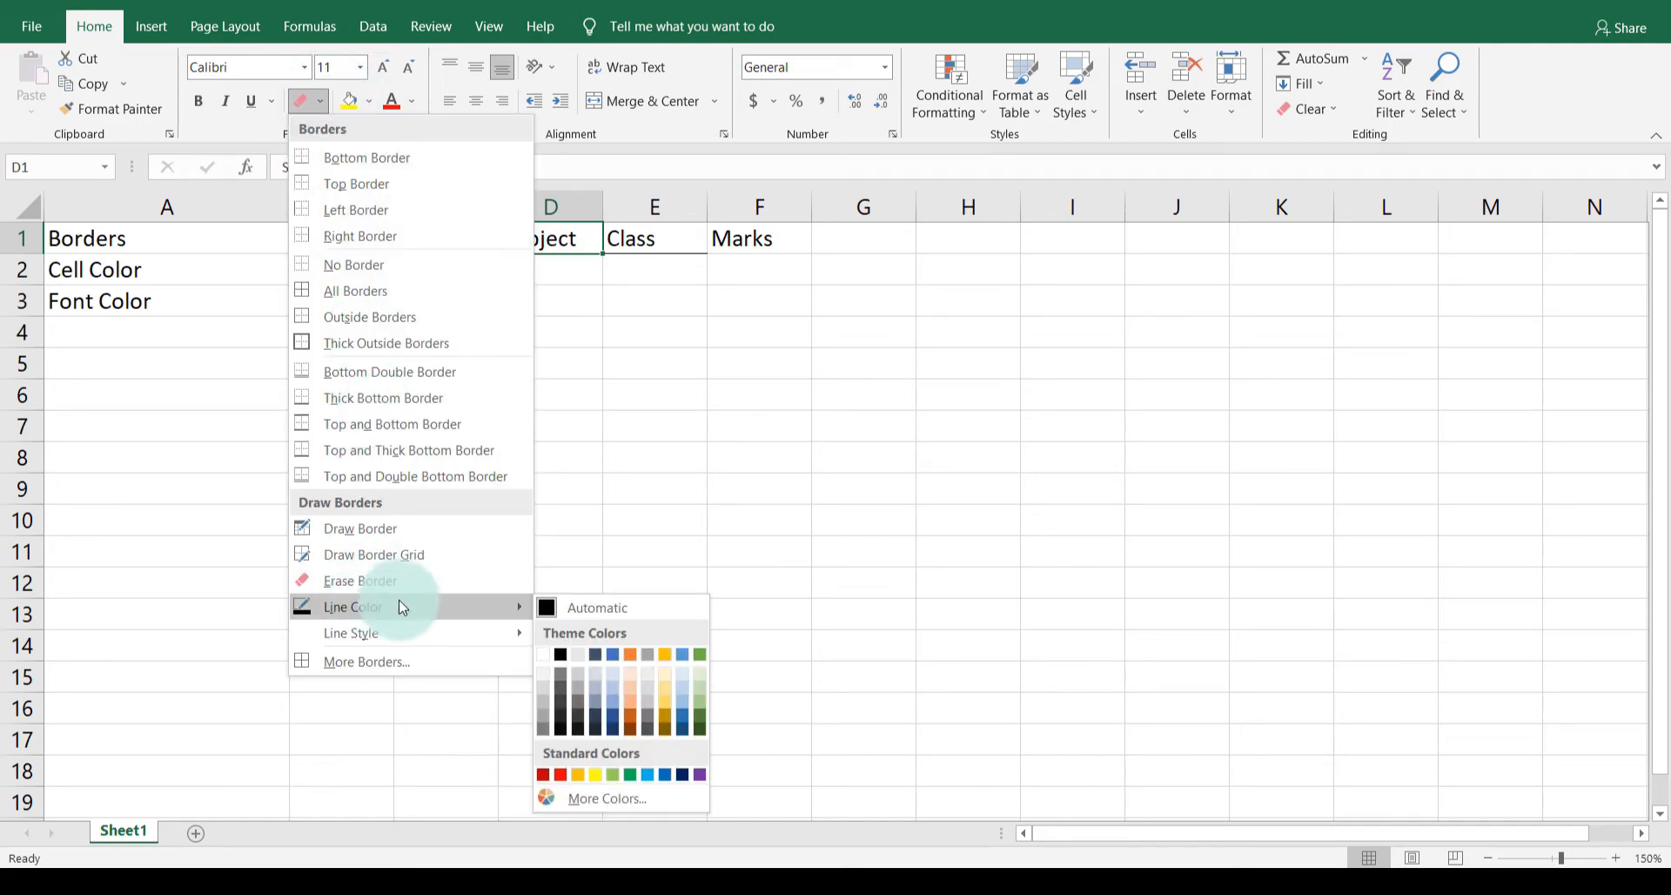
{"action": "left_click", "coordinate": [561, 776]}
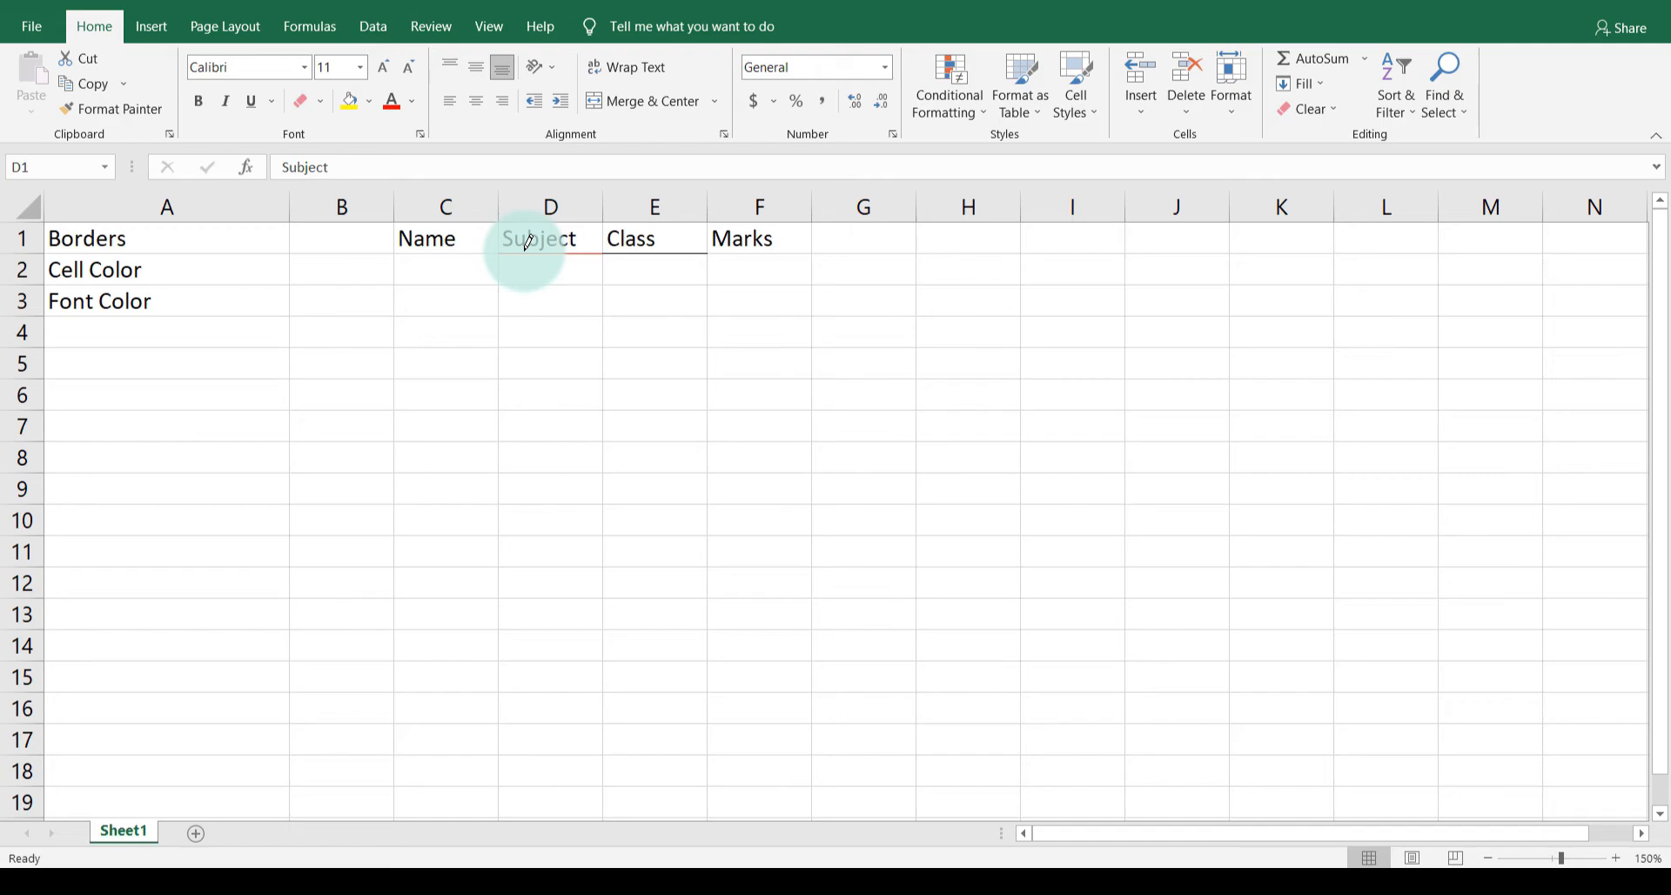
{"action": "key", "text": "Escape"}
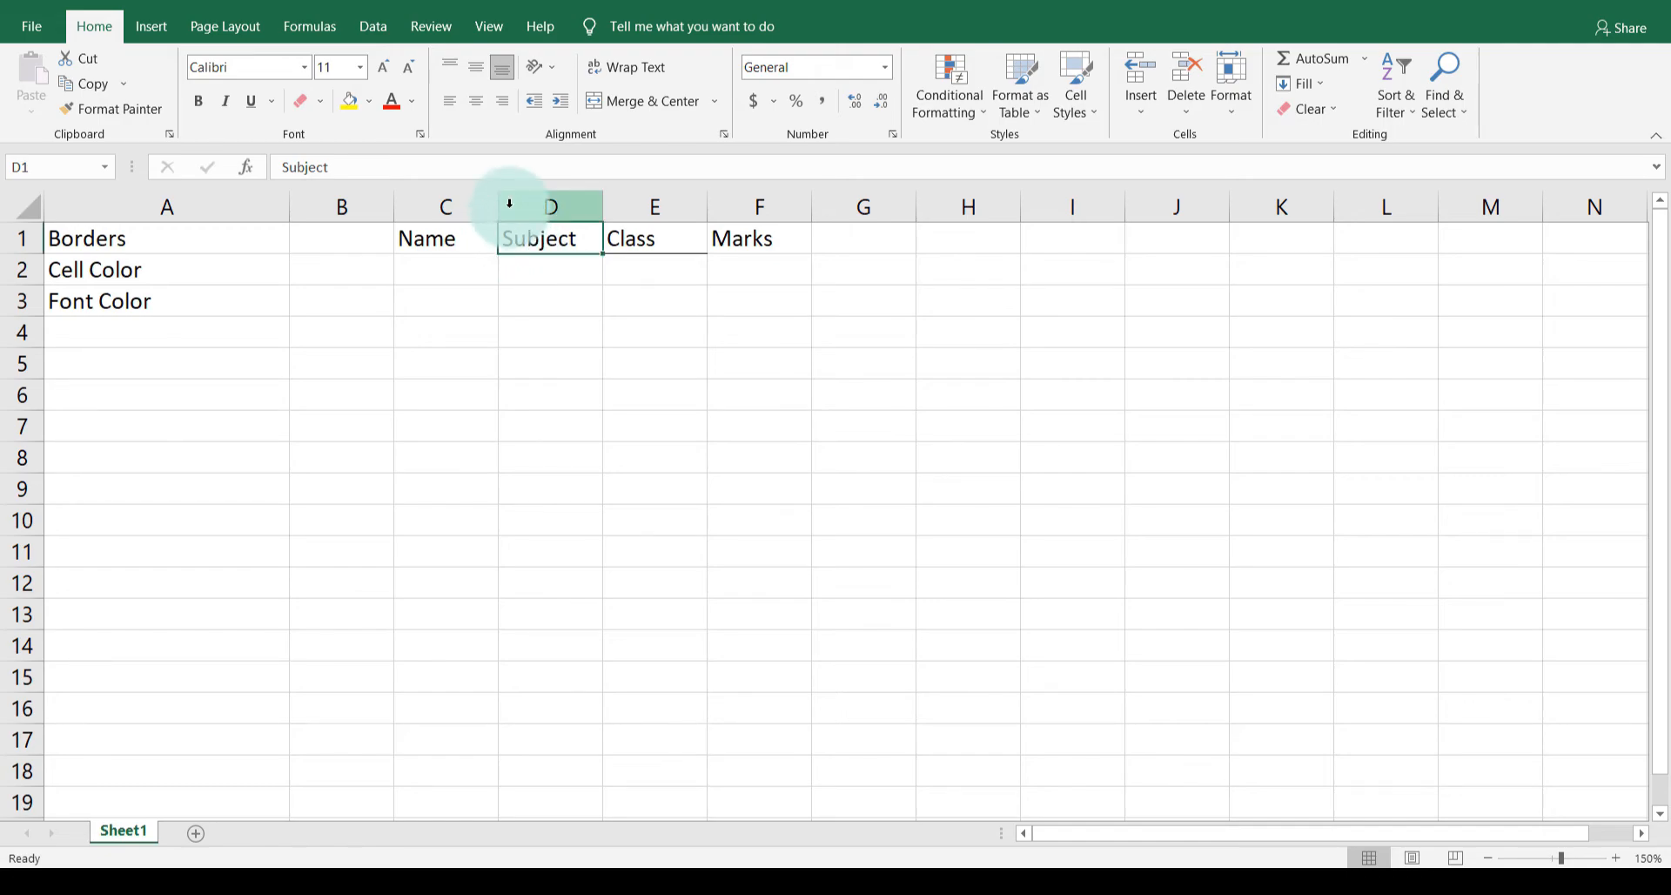
Step: Change the border line style to a double line and redraw the bottom border of the Subject heading in D1
{"action": "left_click", "coordinate": [322, 103]}
{"action": "mouse_move", "coordinate": [410, 641]}
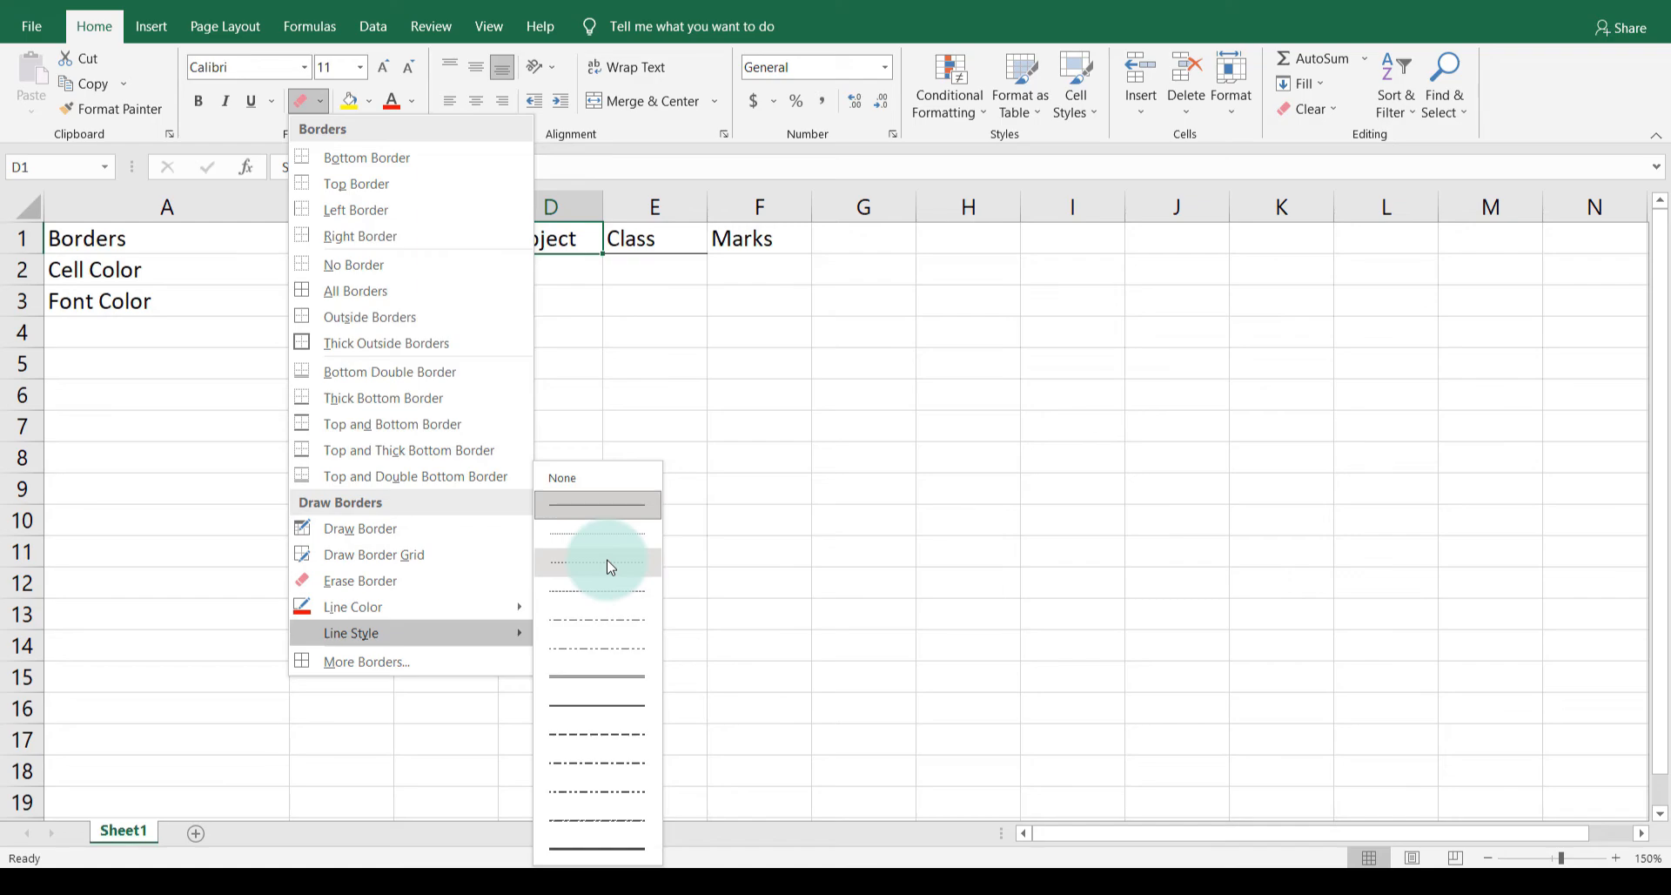
{"action": "left_click", "coordinate": [609, 689]}
{"action": "left_click", "coordinate": [548, 253]}
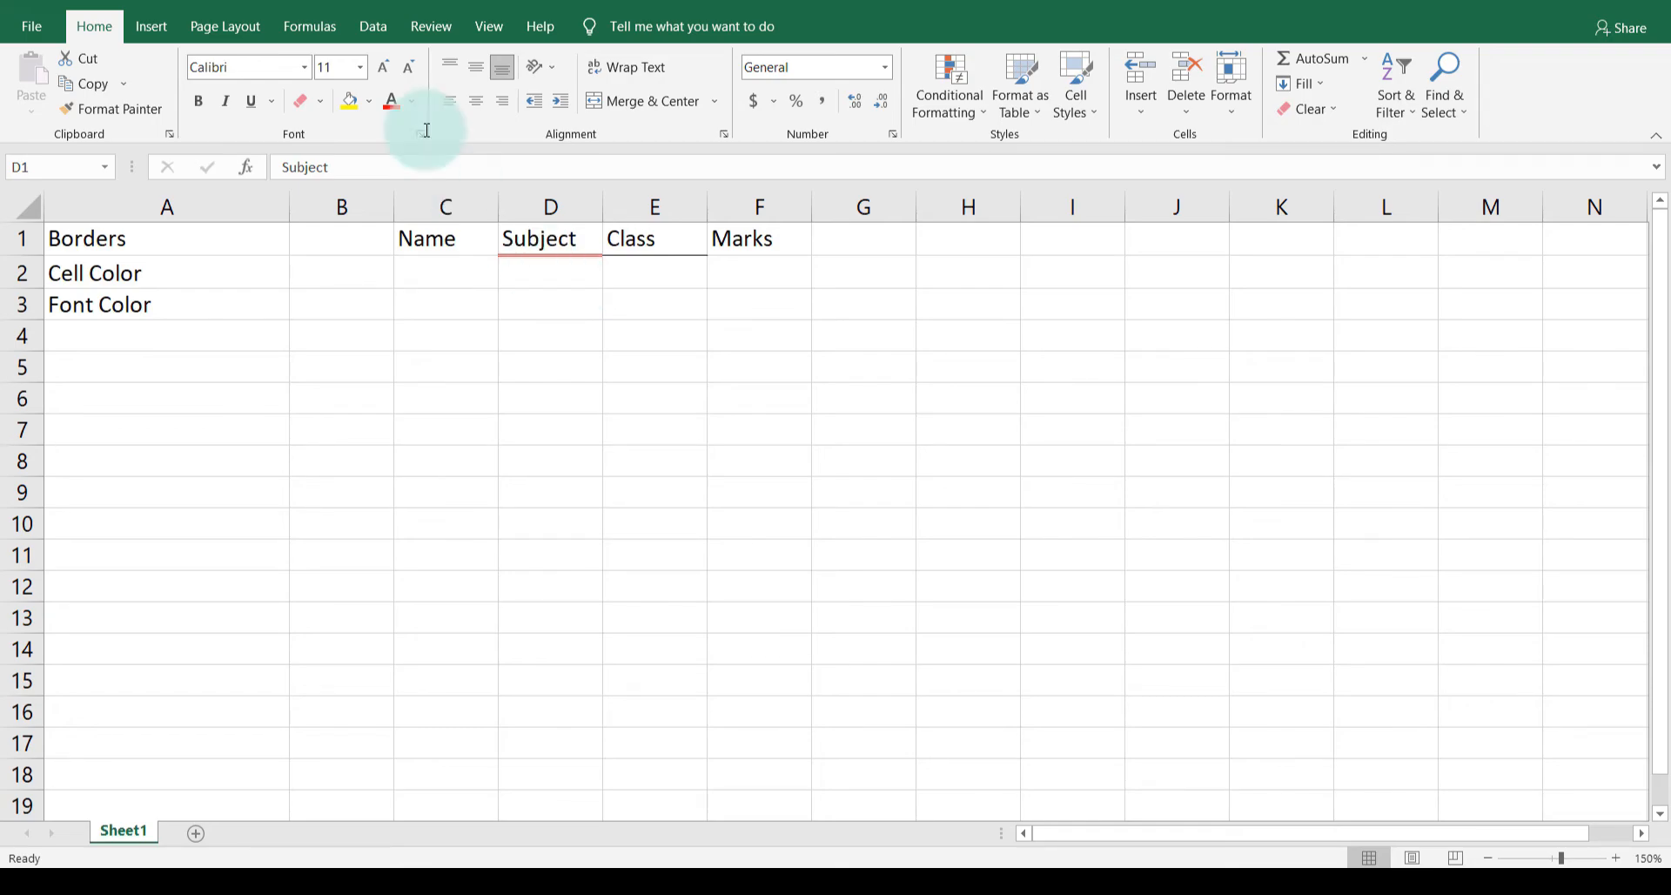
Step: Use Draw Border Grid to draw a red double-line grid over cells C1:D6
{"action": "left_click", "coordinate": [321, 106]}
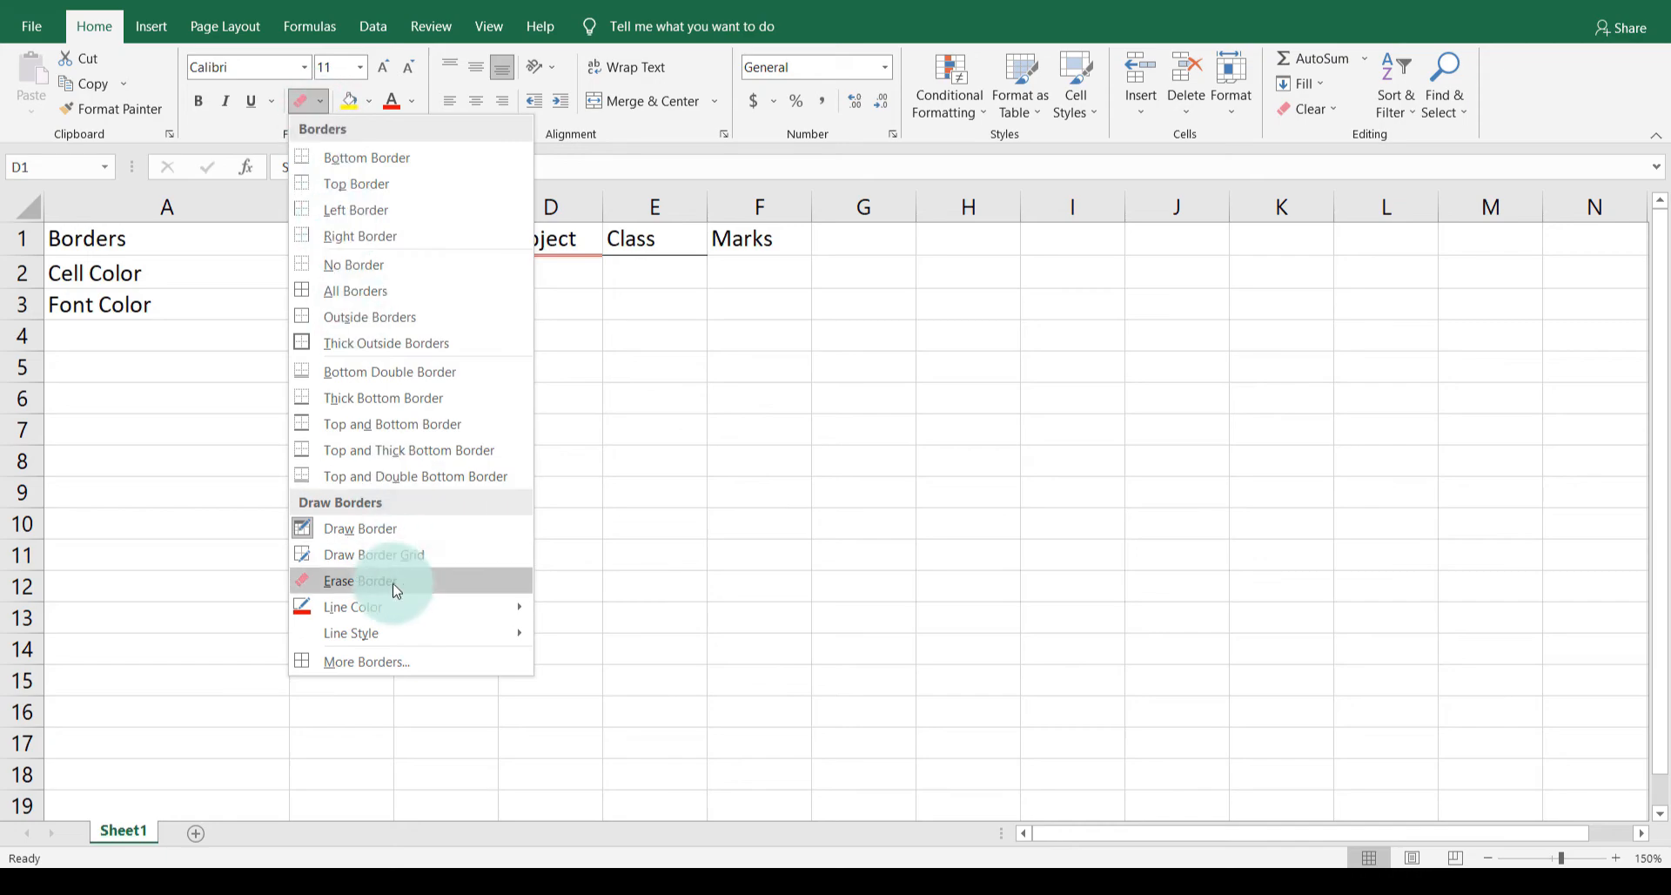
{"action": "mouse_move", "coordinate": [400, 609]}
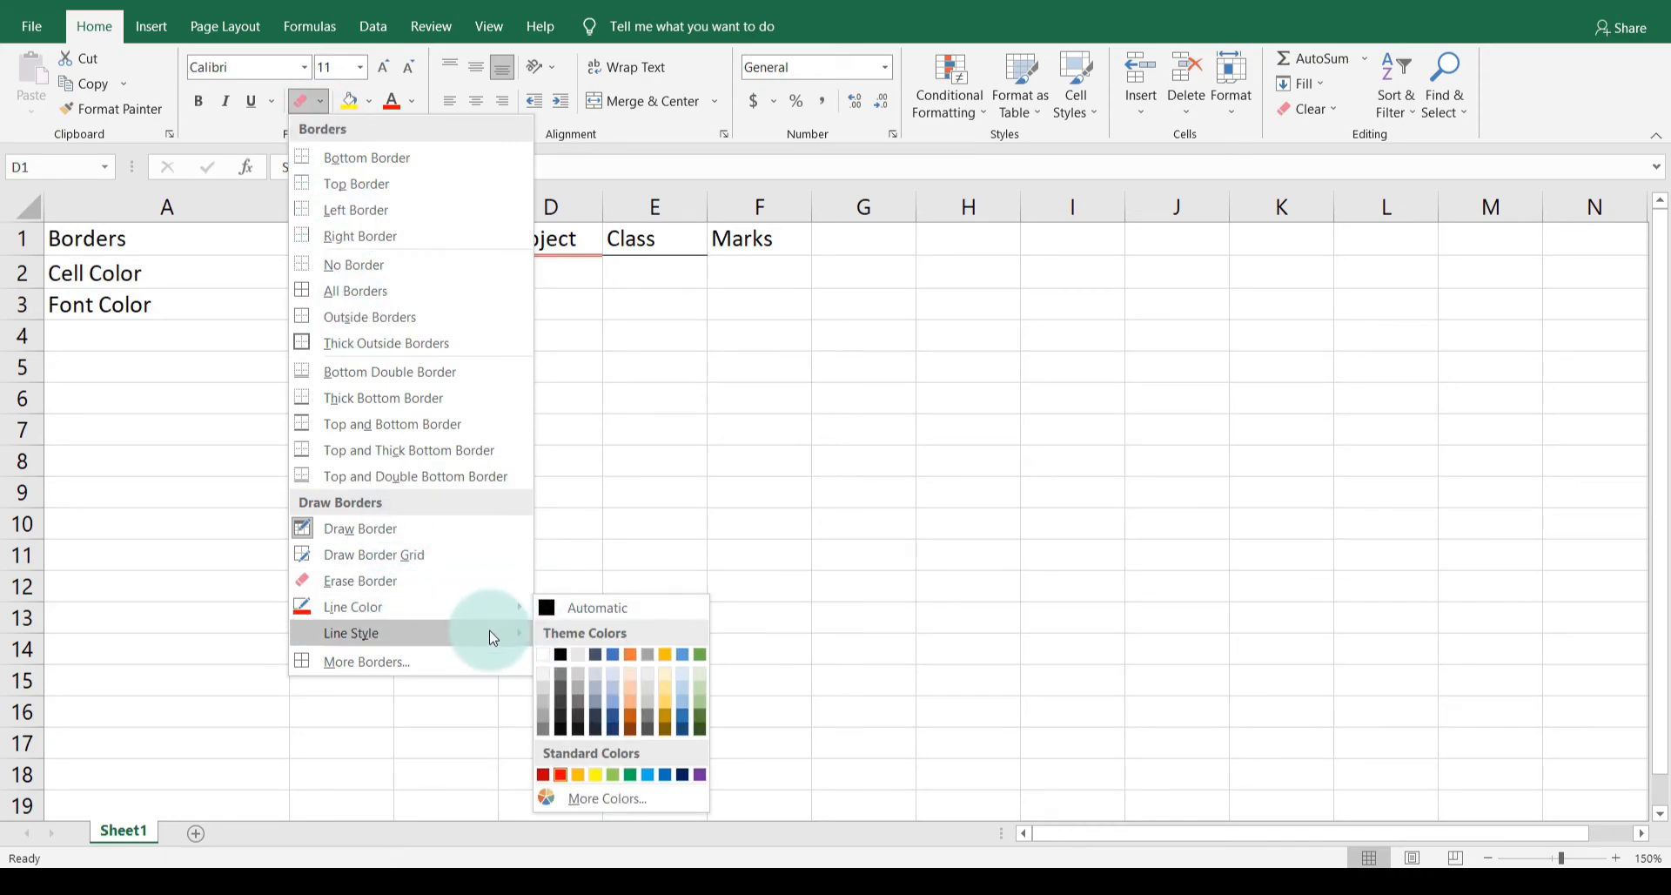
{"action": "mouse_move", "coordinate": [494, 637]}
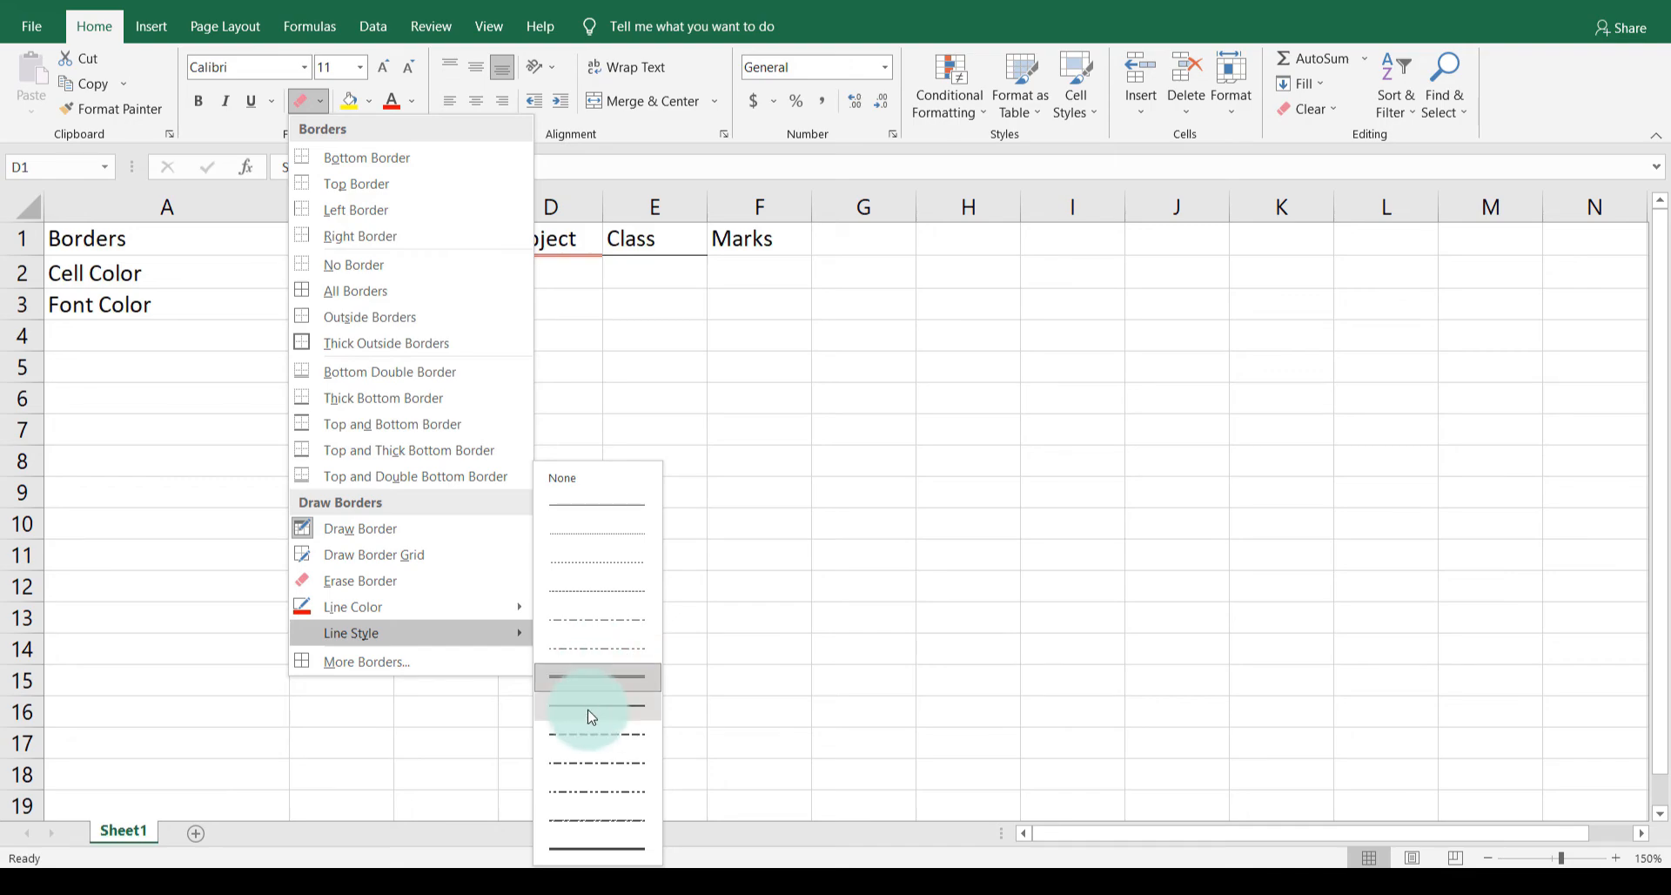
{"action": "left_click", "coordinate": [401, 563]}
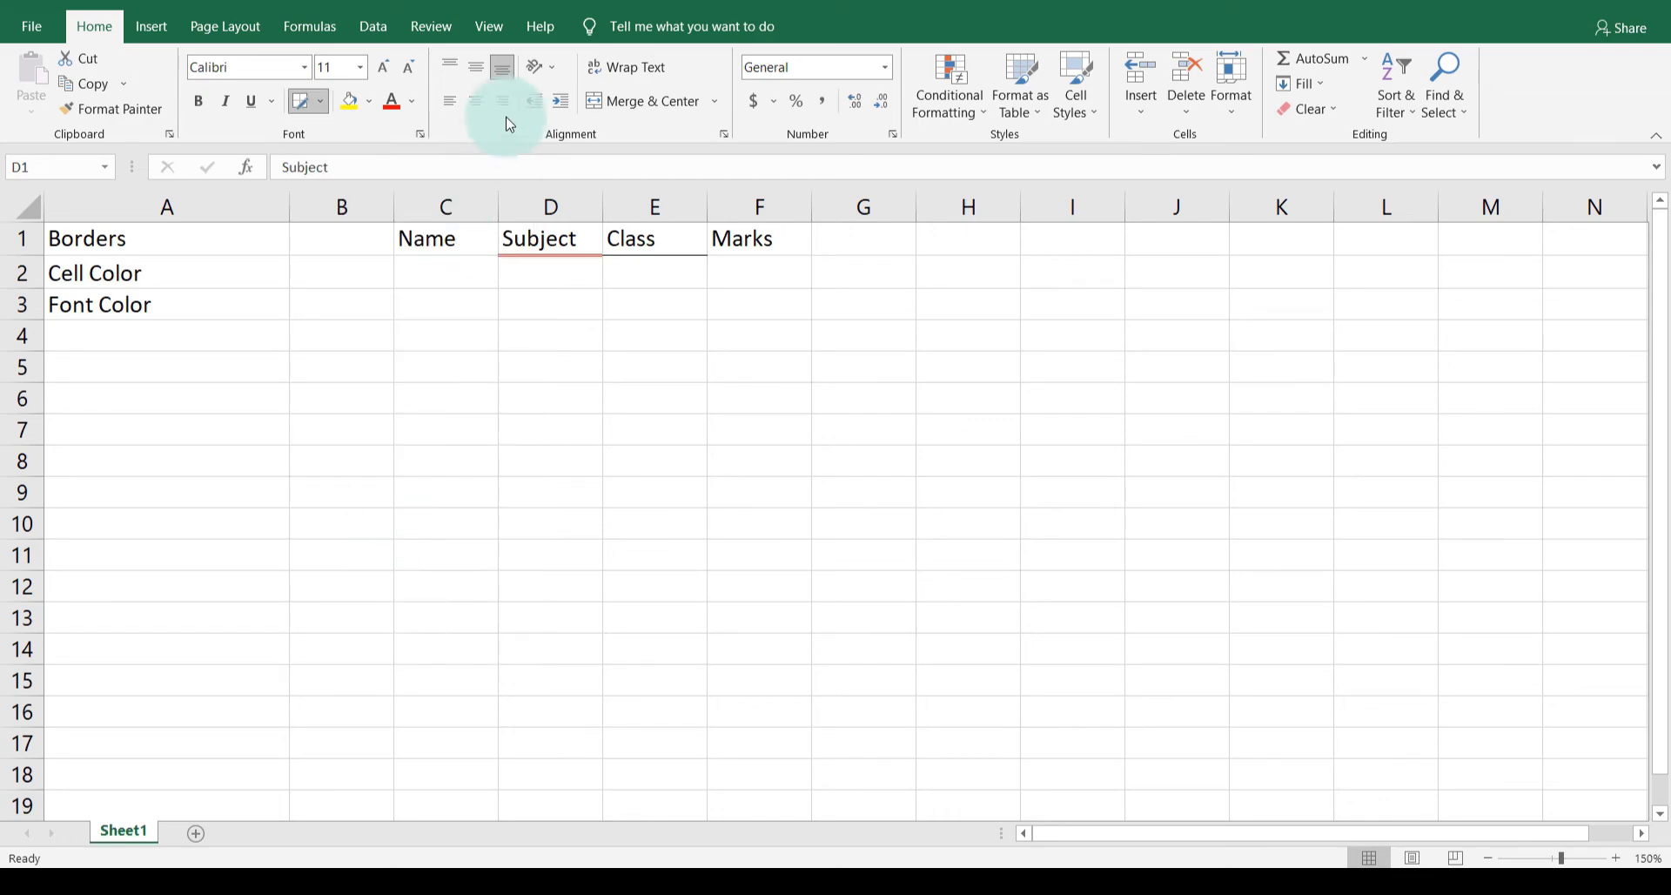
{"action": "mouse_move", "coordinate": [438, 242]}
{"action": "left_mouse_down"}
{"action": "mouse_move", "coordinate": [441, 267]}
{"action": "mouse_move", "coordinate": [442, 238]}
{"action": "left_mouse_up"}
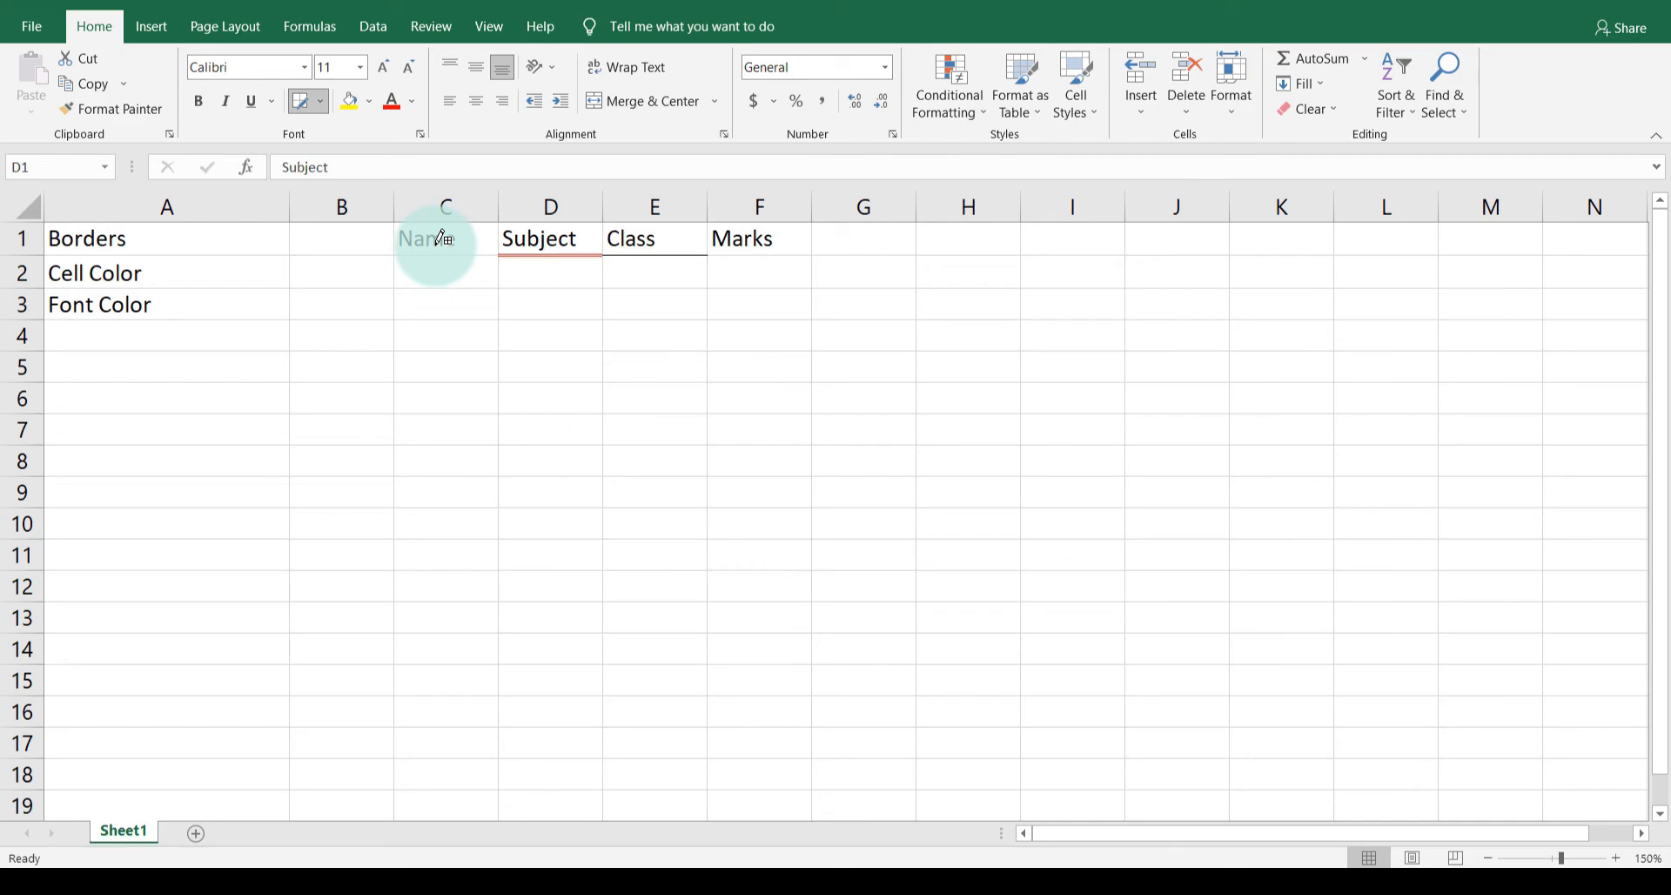
{"action": "mouse_move", "coordinate": [441, 237]}
{"action": "left_mouse_down"}
{"action": "mouse_move", "coordinate": [549, 287]}
{"action": "mouse_move", "coordinate": [547, 408]}
{"action": "left_mouse_up"}
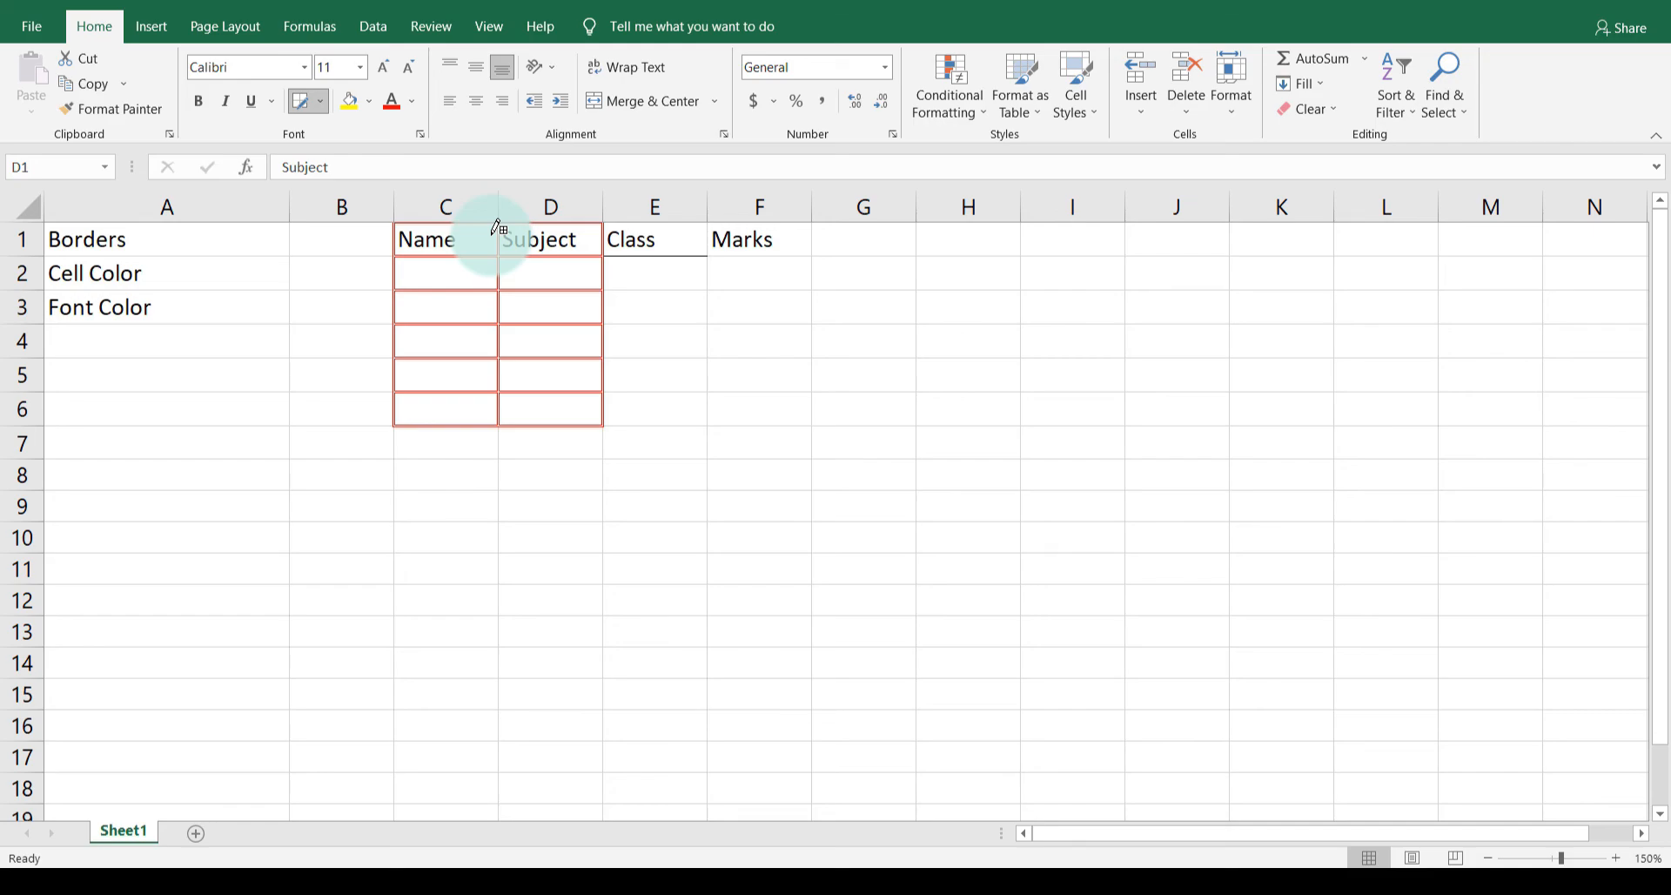
{"action": "key", "text": "Escape"}
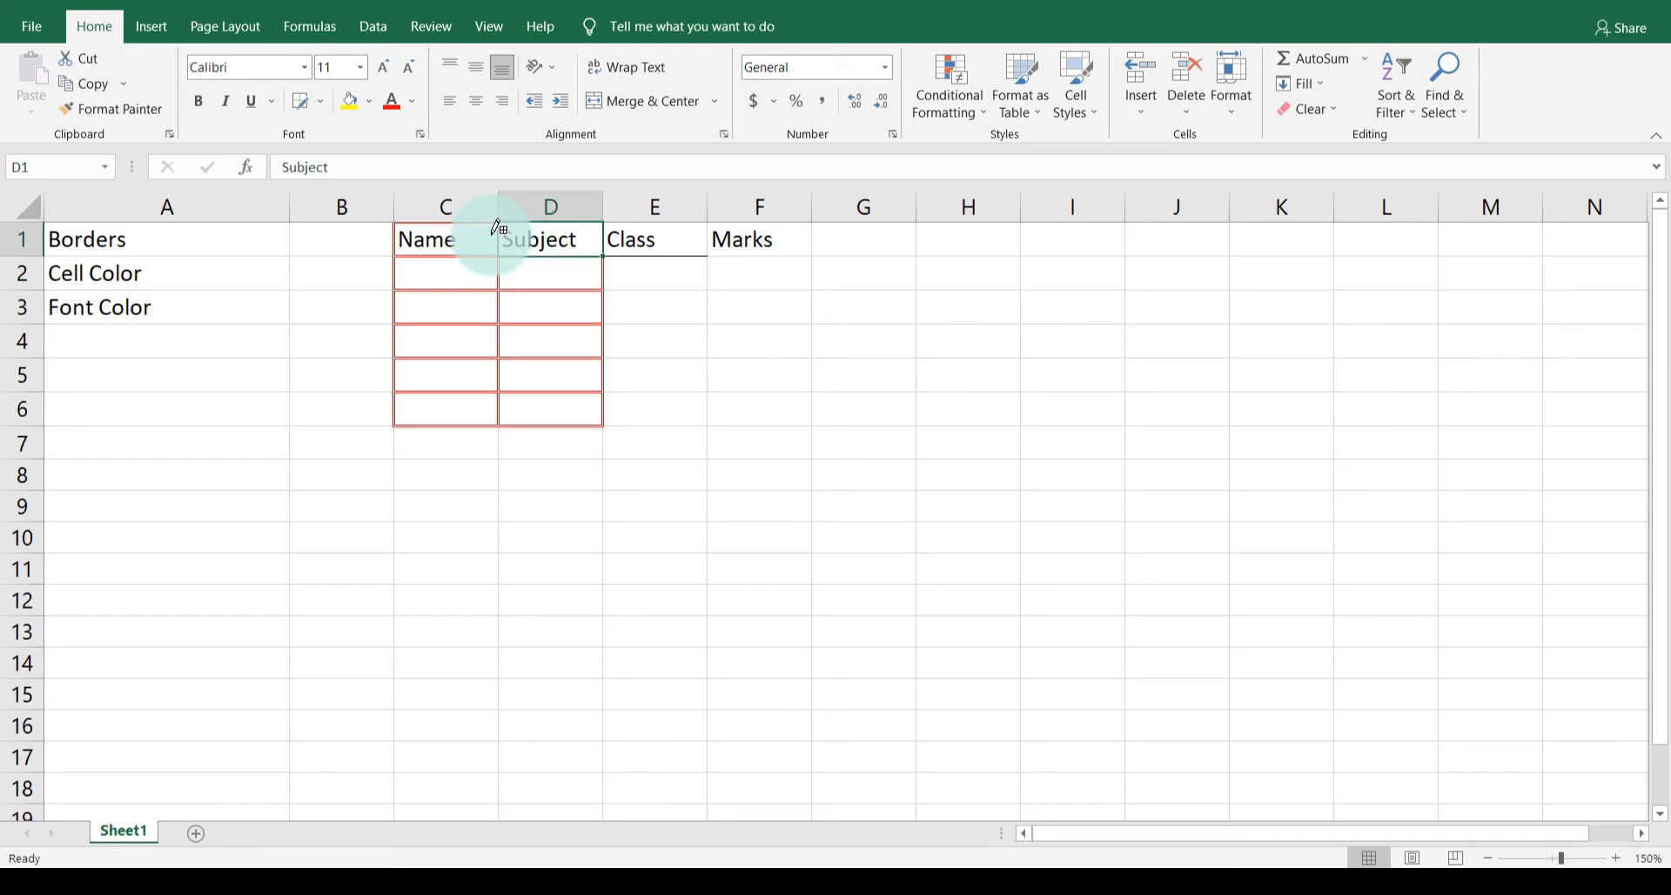
Step: Apply thick green Outline and Inside borders to C1:D6 in the Format Cells border settings
{"action": "left_click", "coordinate": [320, 101]}
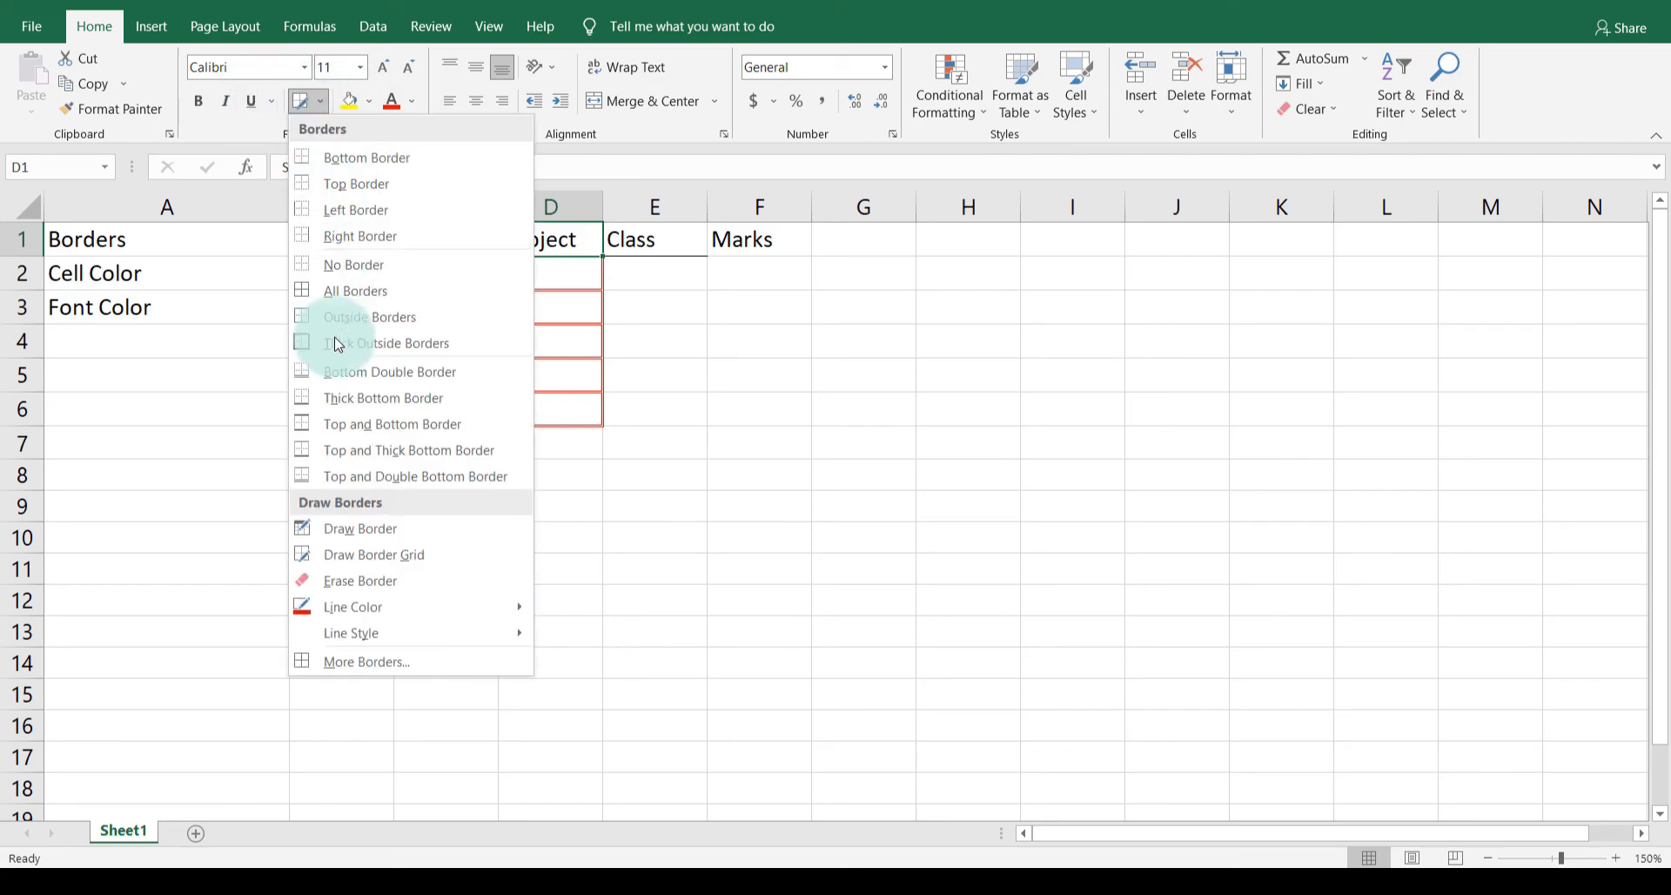
{"action": "left_click", "coordinate": [385, 663]}
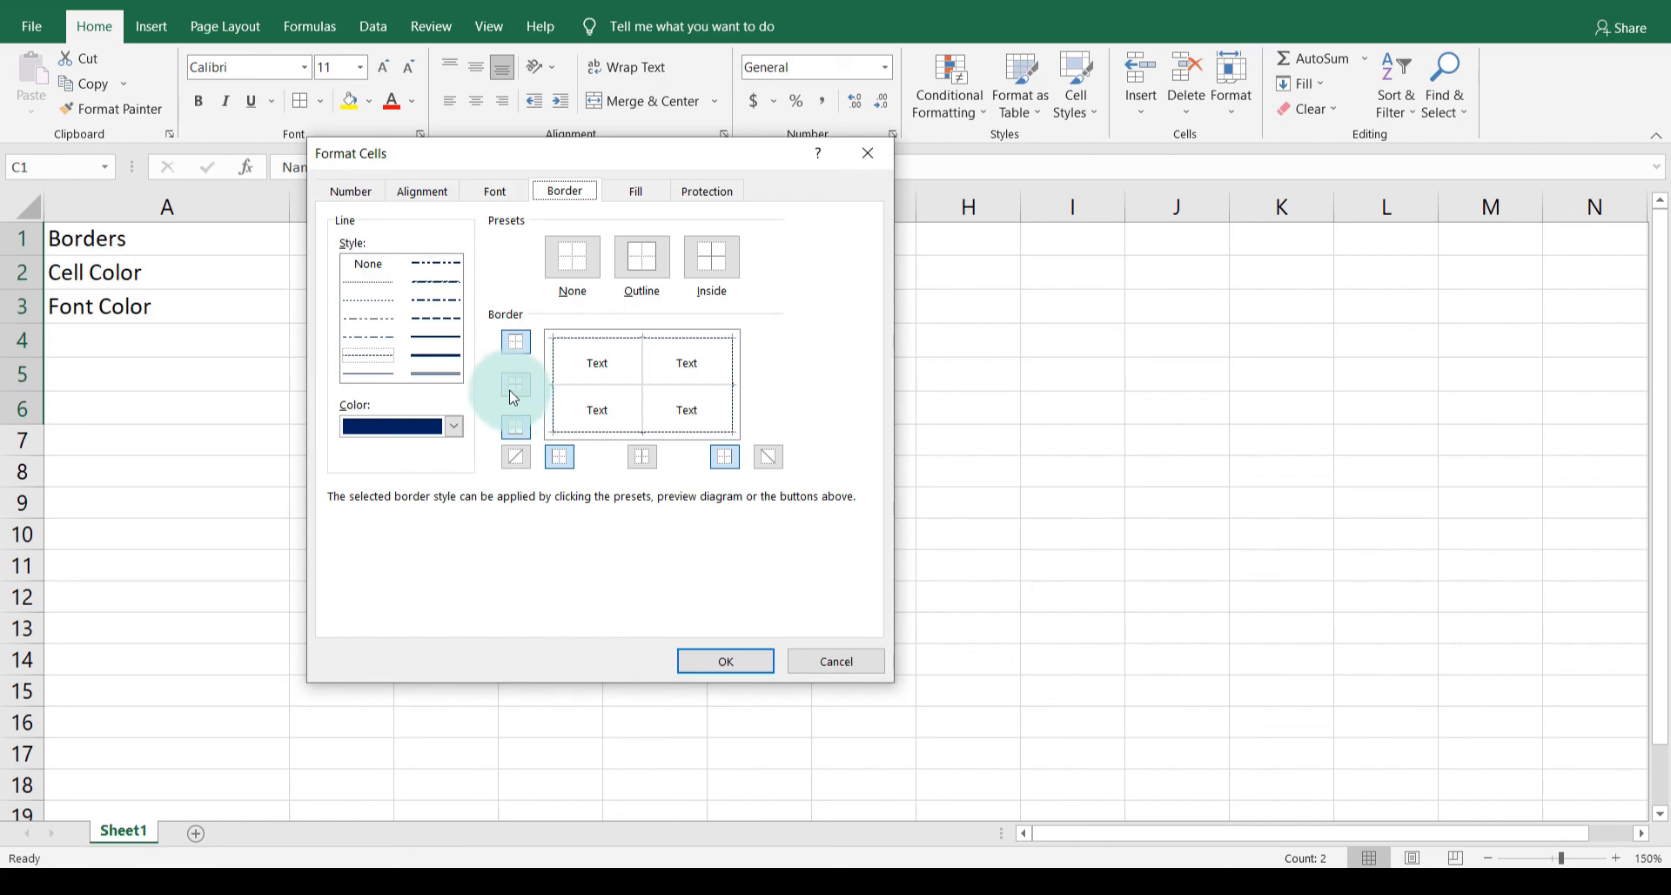
{"action": "left_click", "coordinate": [440, 363]}
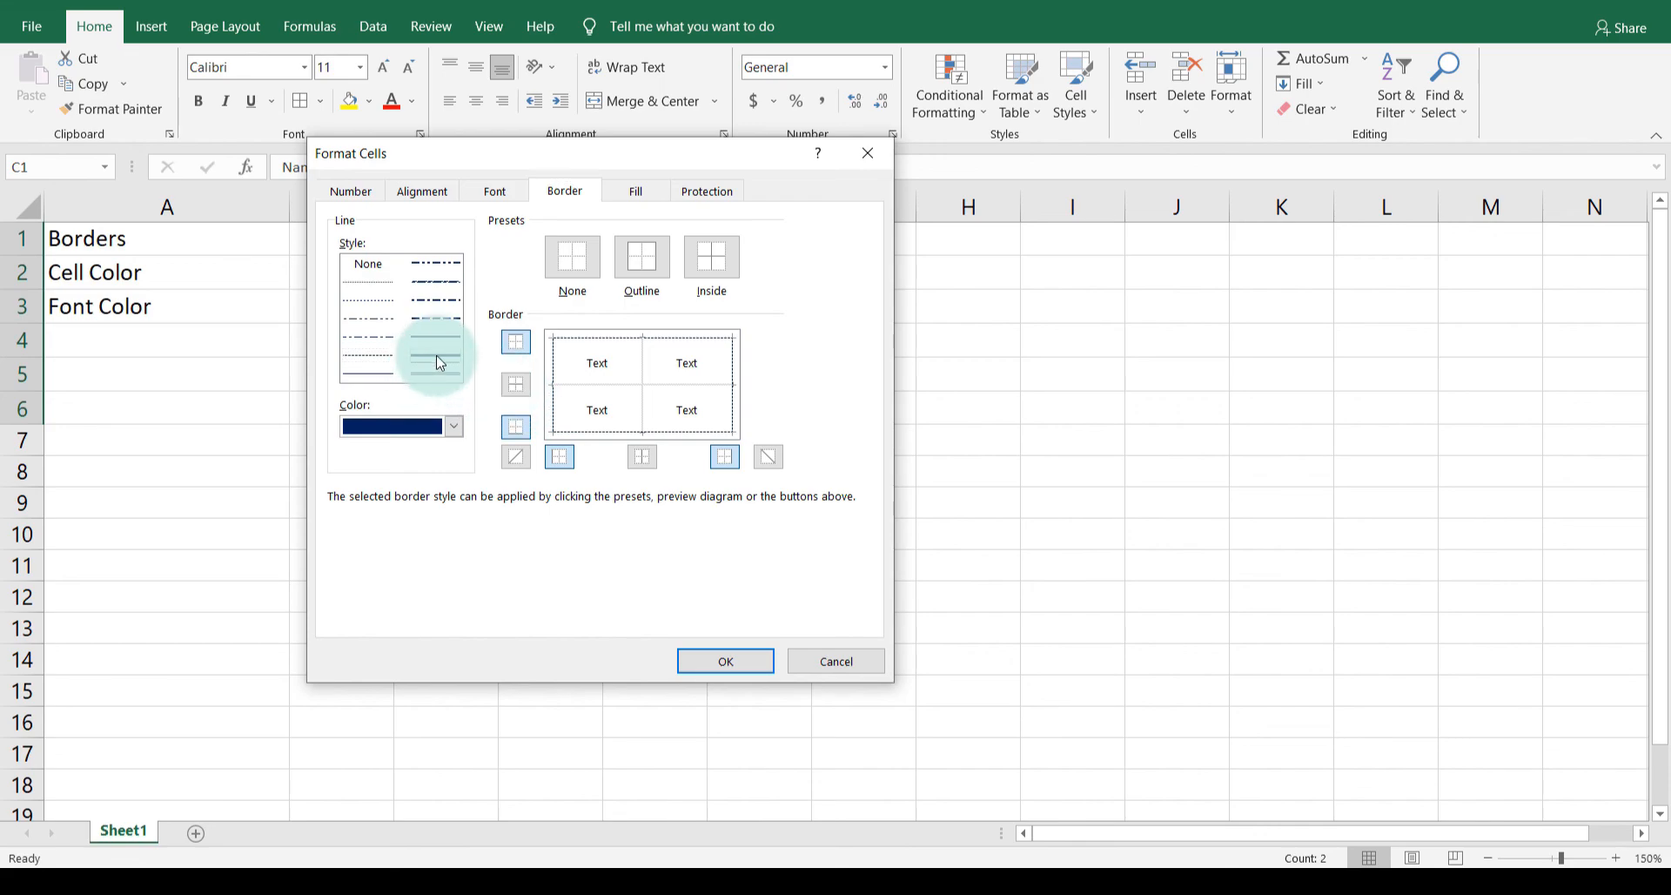
{"action": "left_click", "coordinate": [452, 426]}
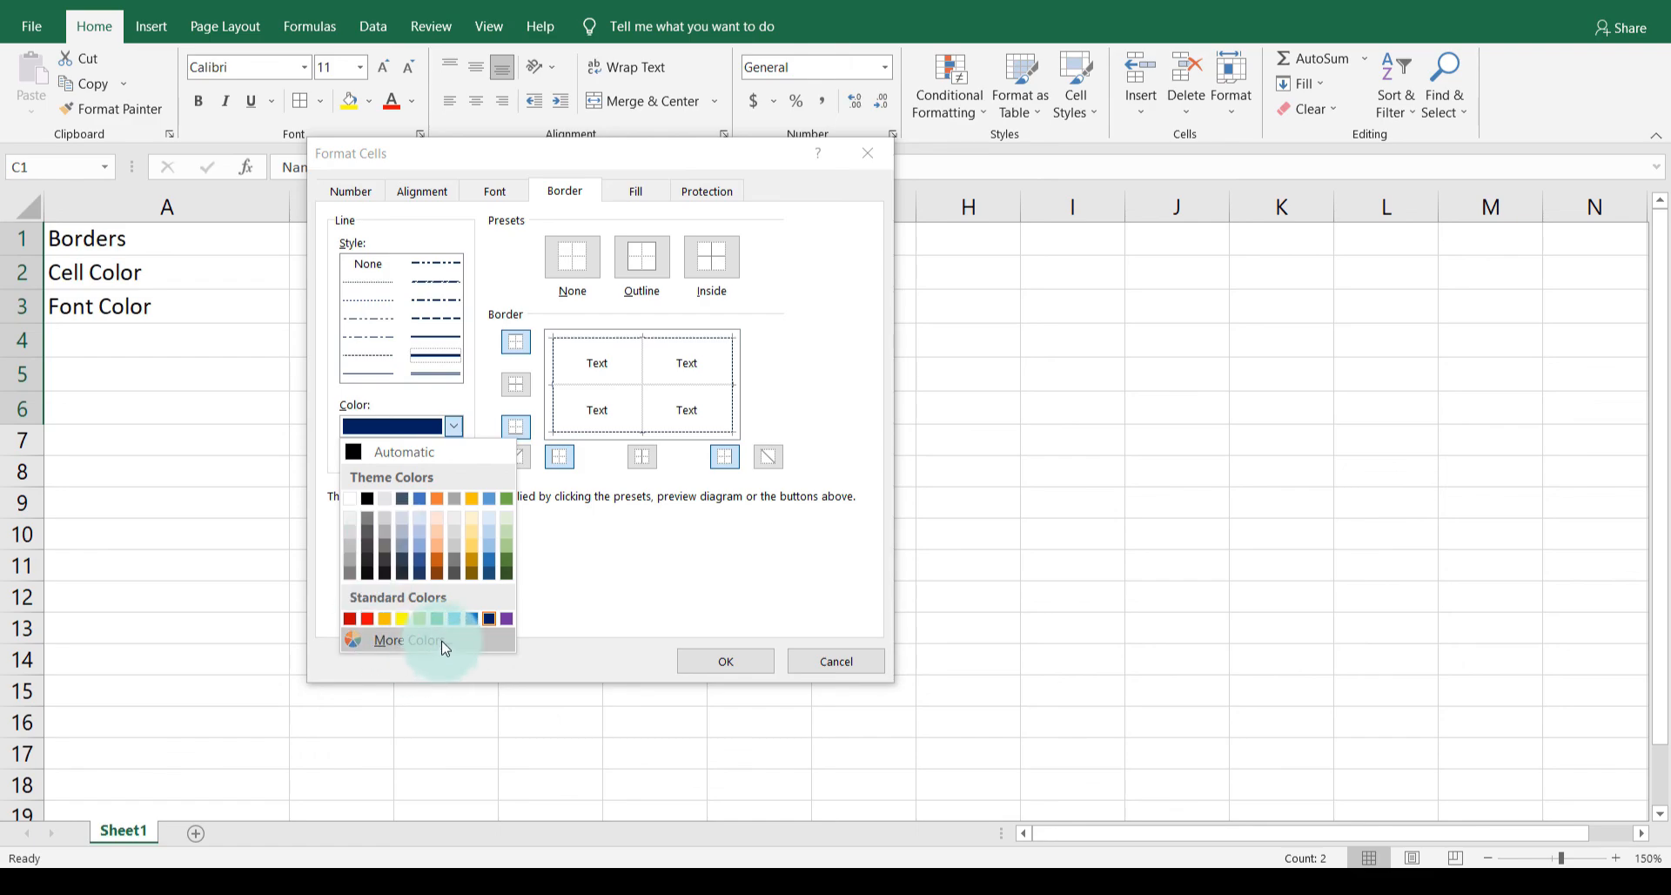
{"action": "left_click", "coordinate": [439, 618]}
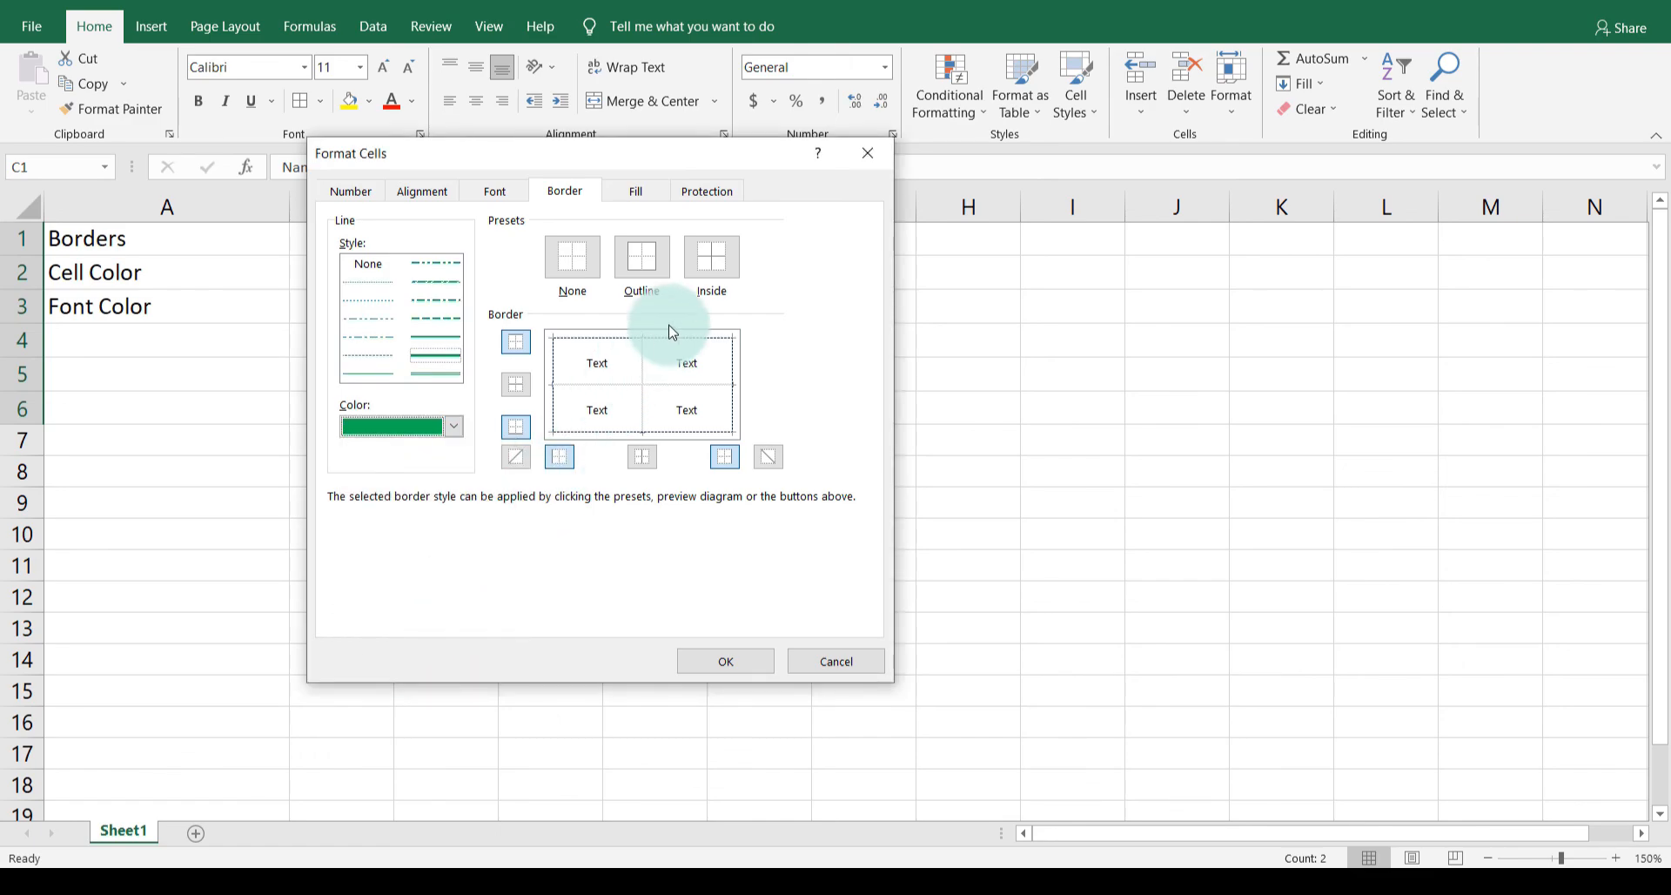
{"action": "left_click", "coordinate": [657, 274]}
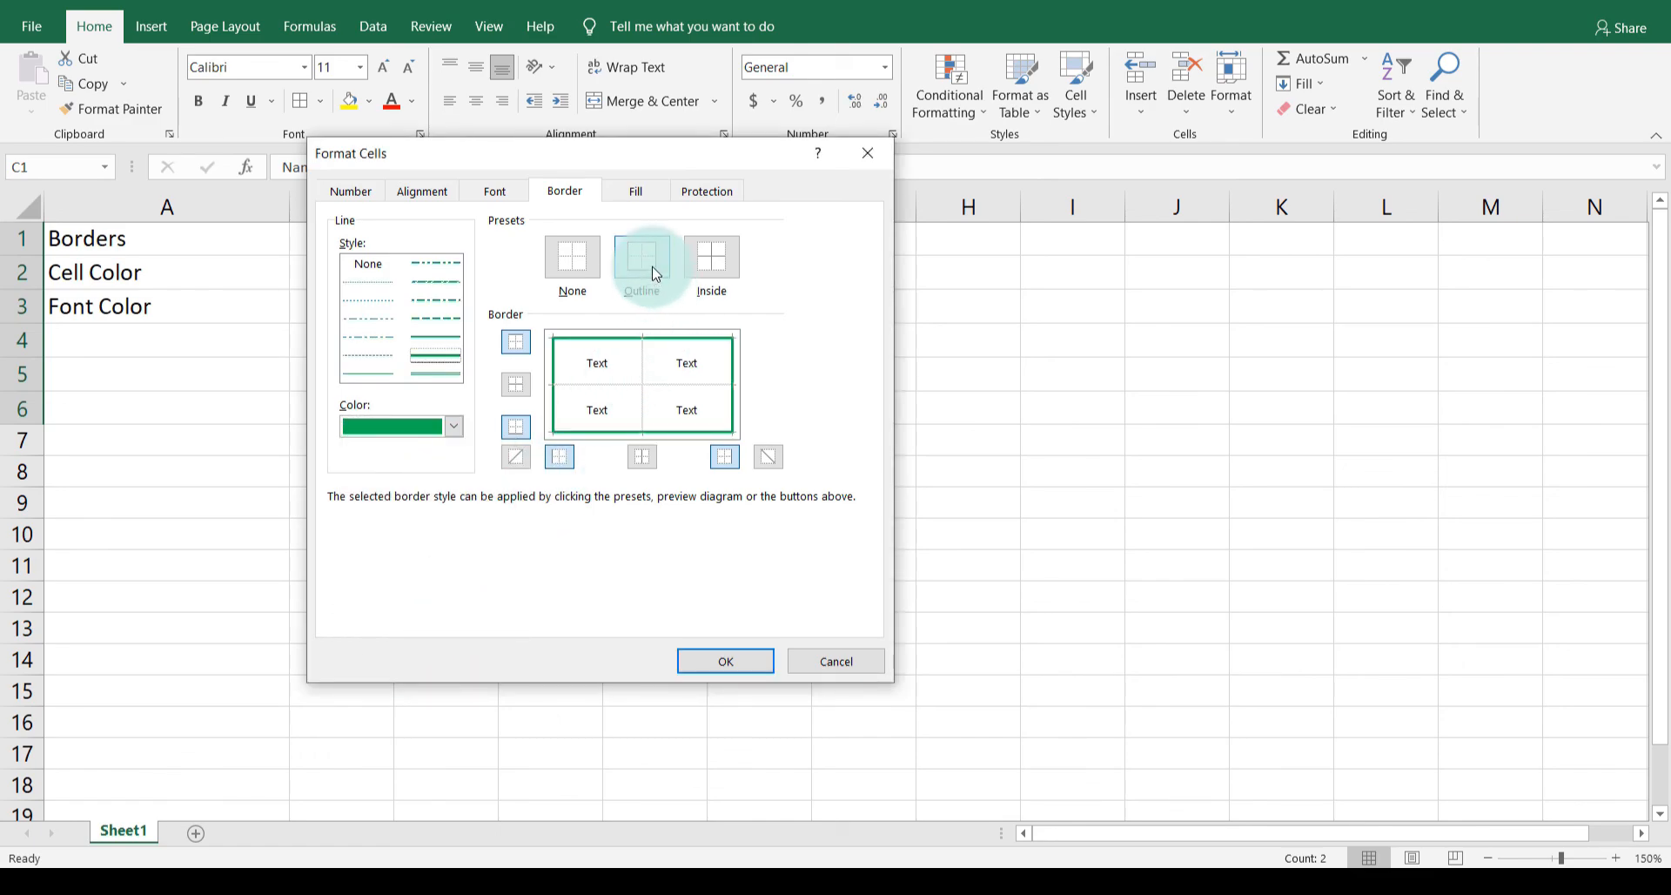
{"action": "left_click", "coordinate": [708, 257]}
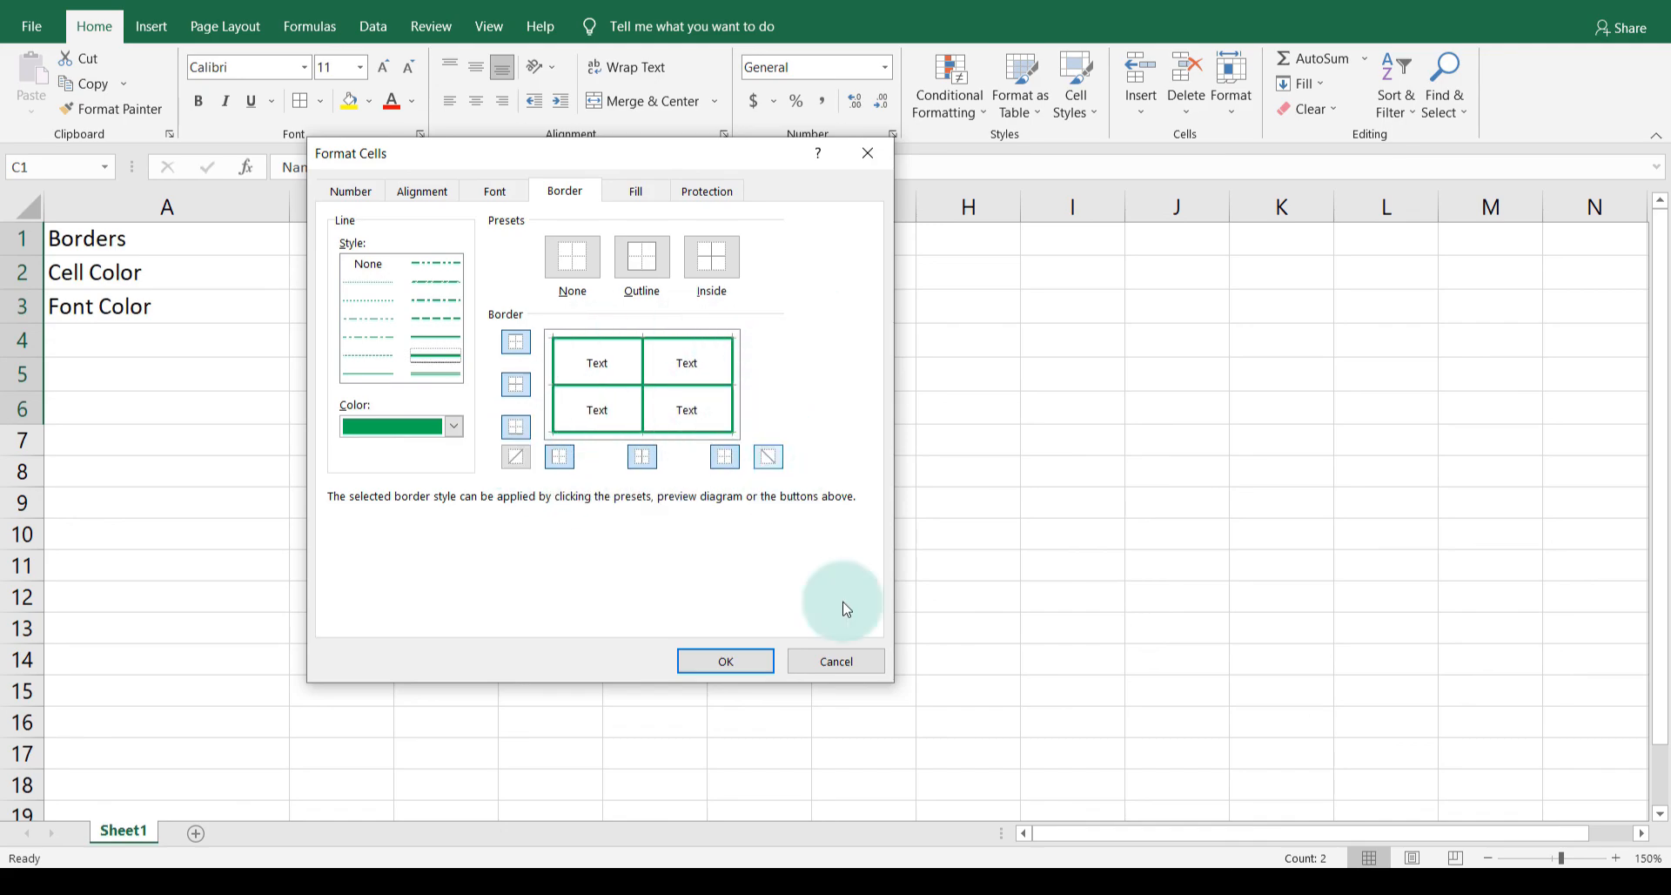
{"action": "left_click", "coordinate": [739, 673]}
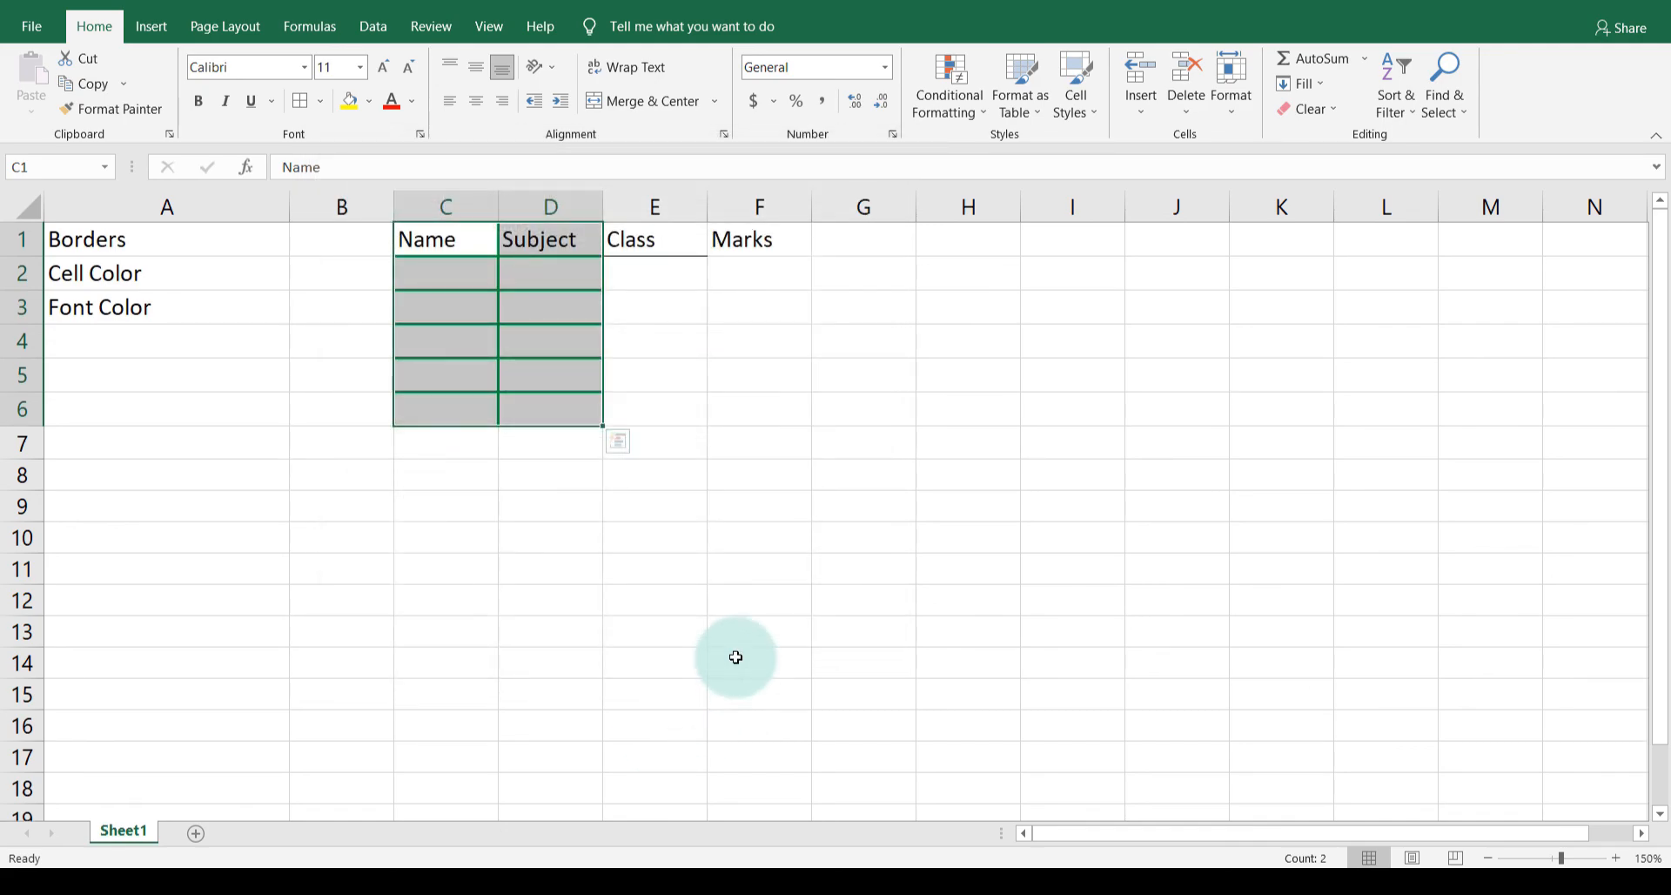
{"action": "left_click", "coordinate": [348, 463]}
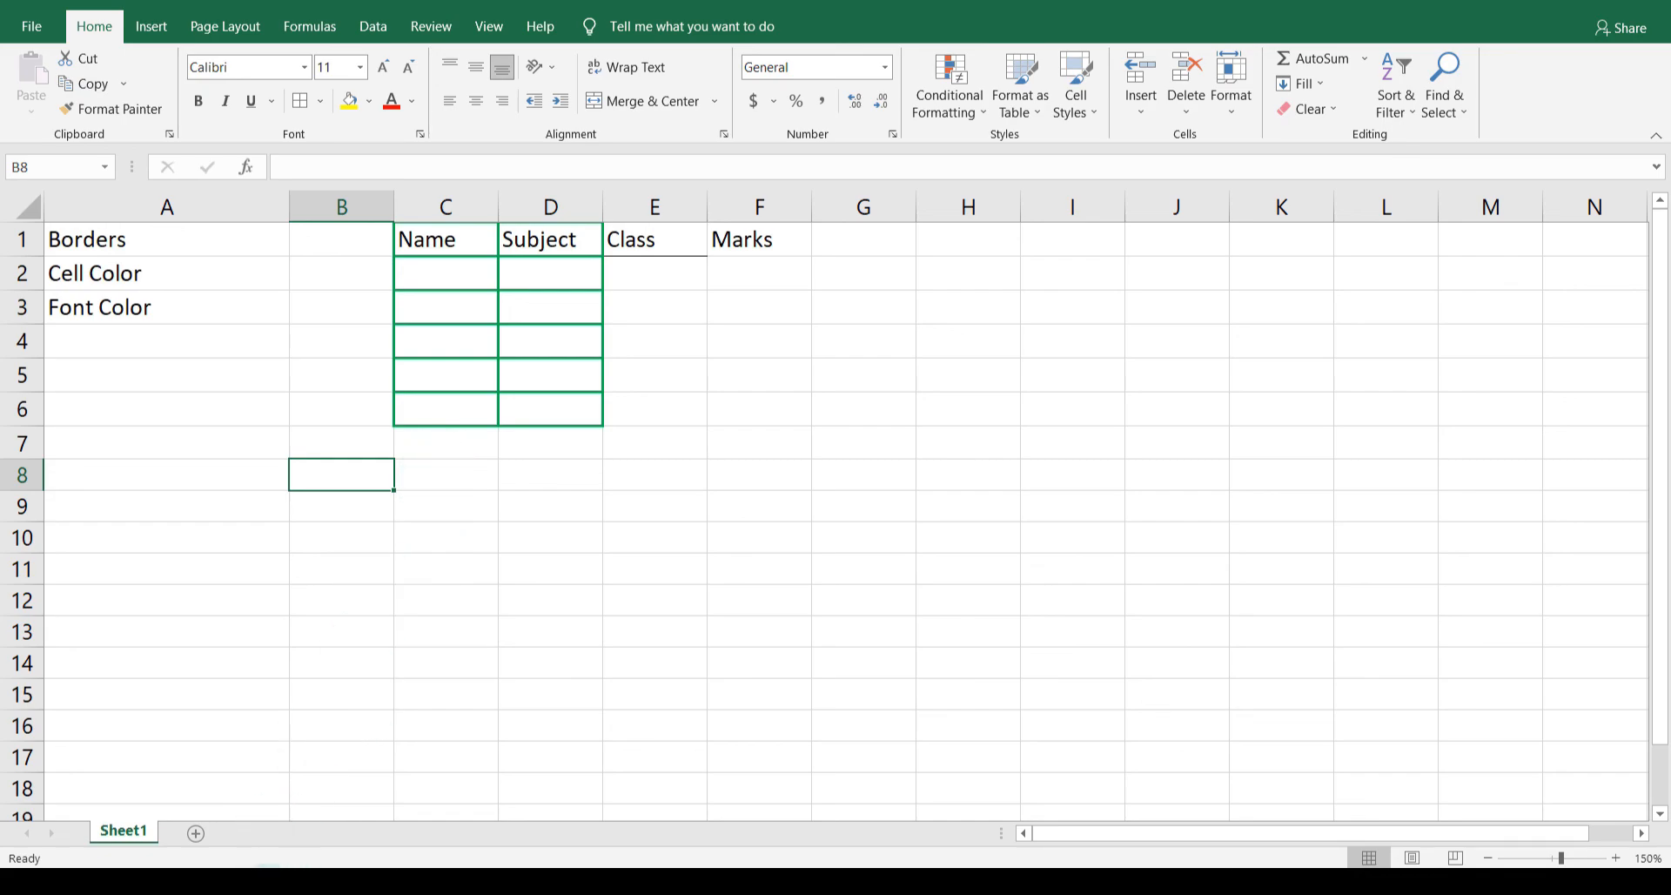
{"action": "left_click", "coordinate": [238, 893]}
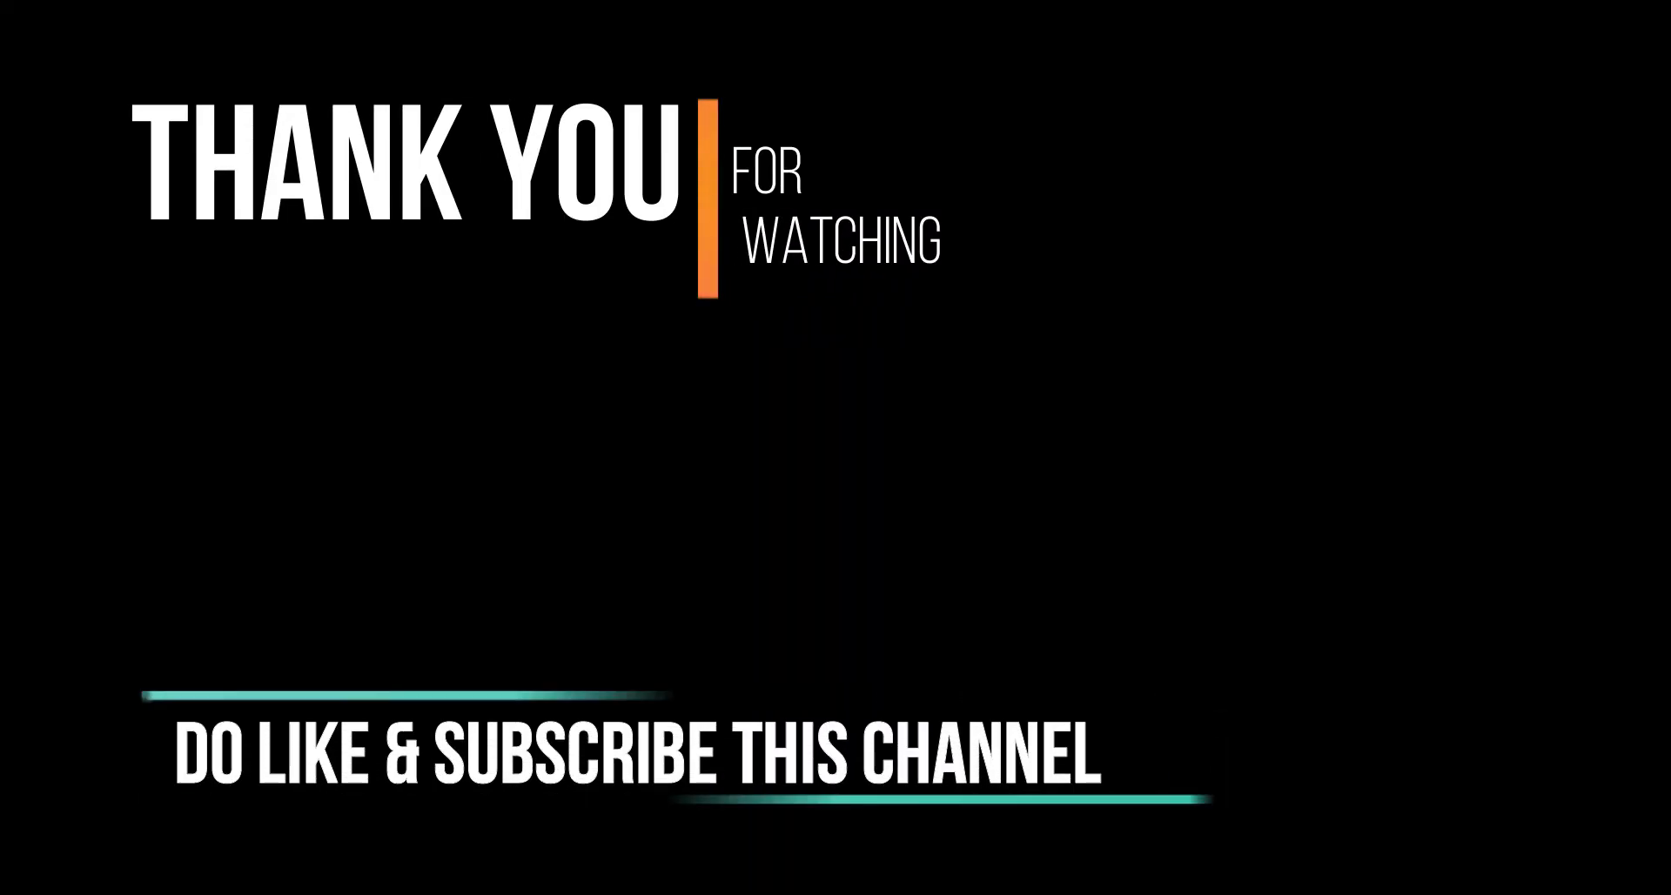